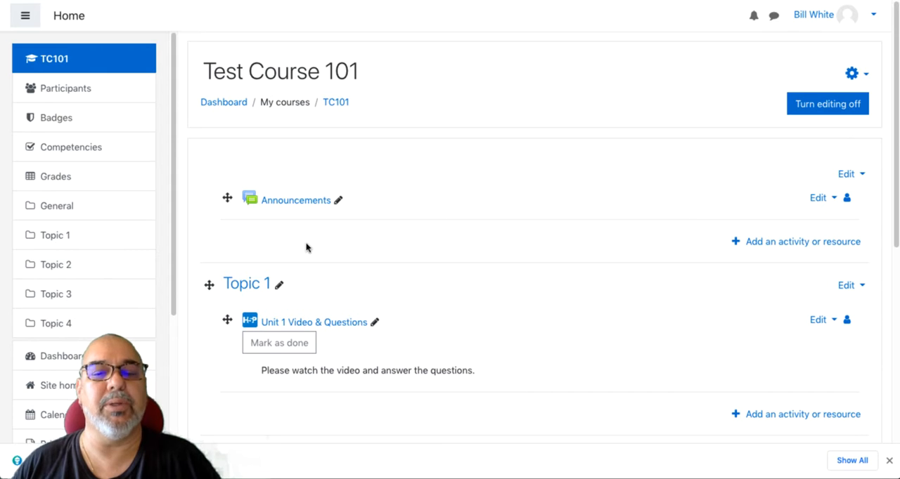
# - Open the TC101 course's content bank and start a new Image Hotspots content
pyautogui.scroll(-3, 257, 234)
pyautogui.scroll(3, 257, 235)
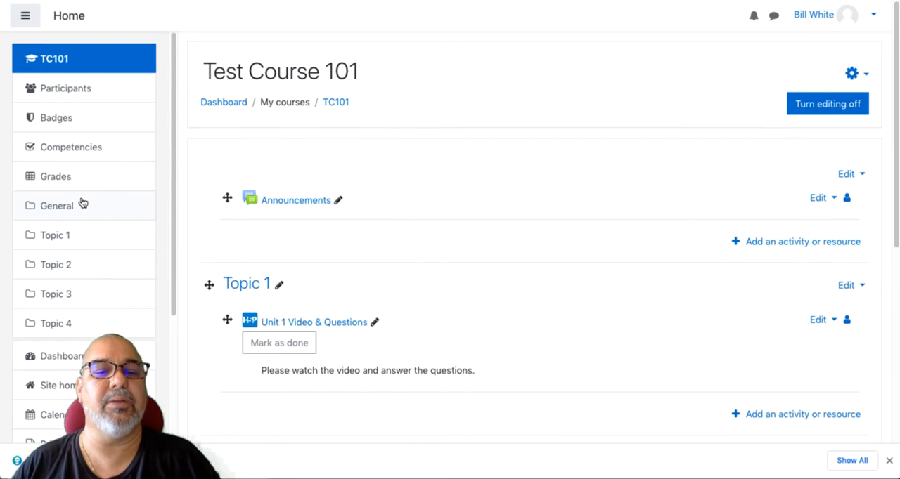
pyautogui.scroll(-3, 82, 203)
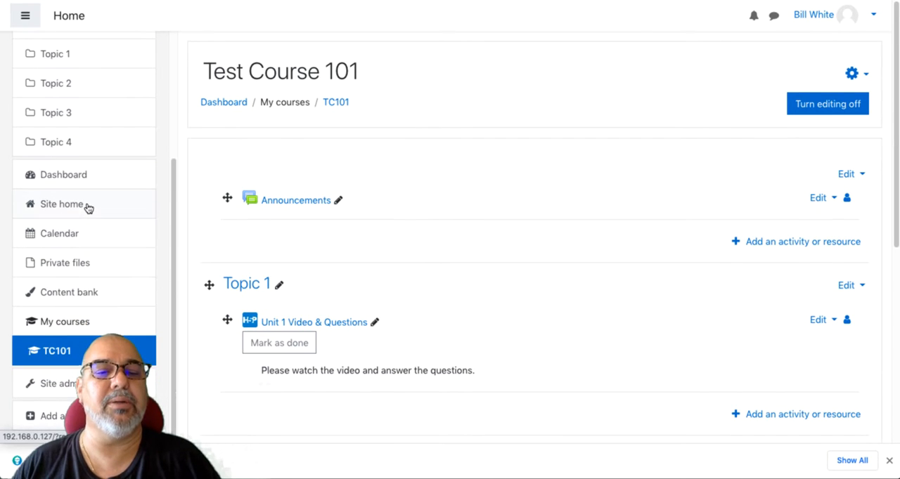
pyautogui.click(85, 295)
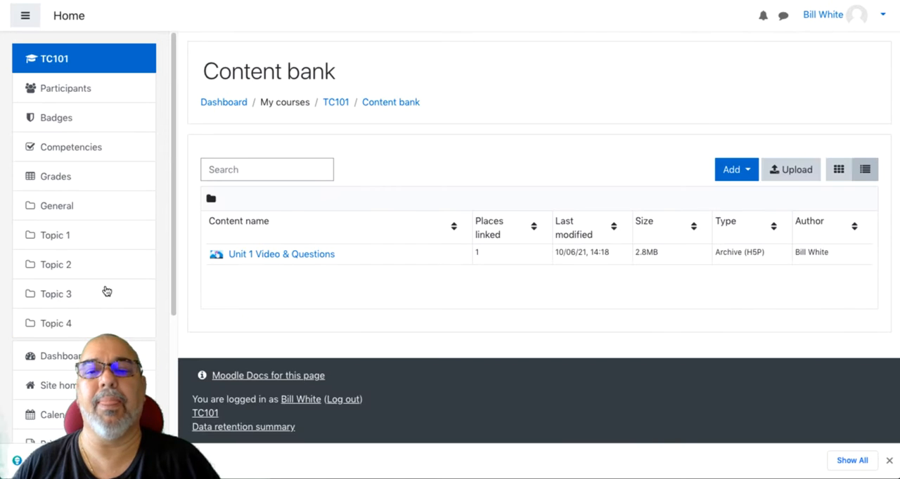
pyautogui.click(736, 172)
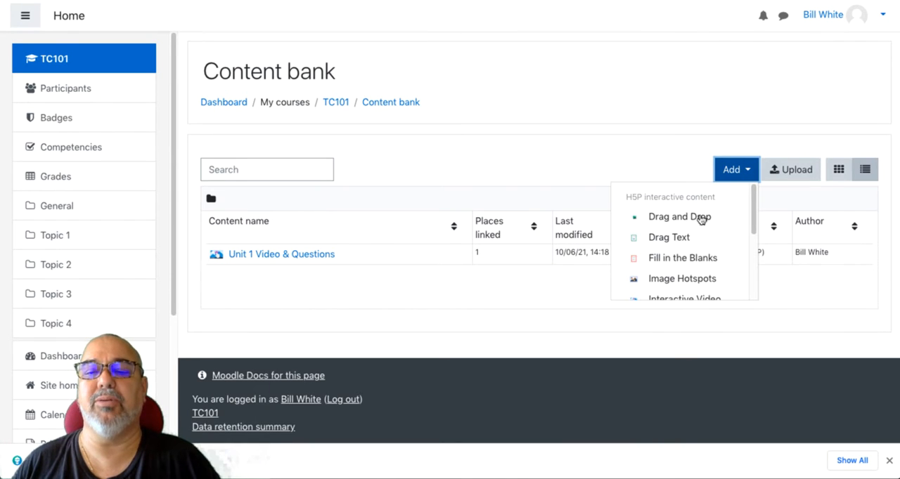
pyautogui.click(670, 277)
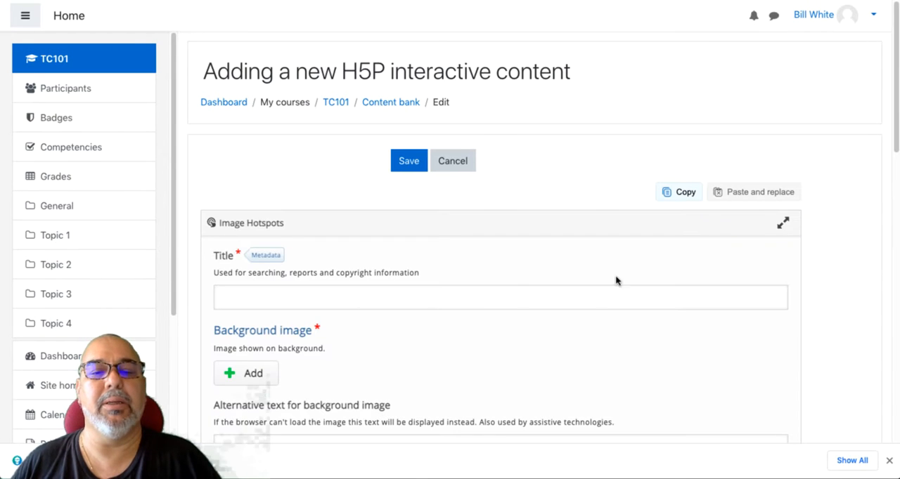
# - Title the content "Easy Banana Bread" and add BananaBread.jpg as its background image
pyautogui.click(472, 298)
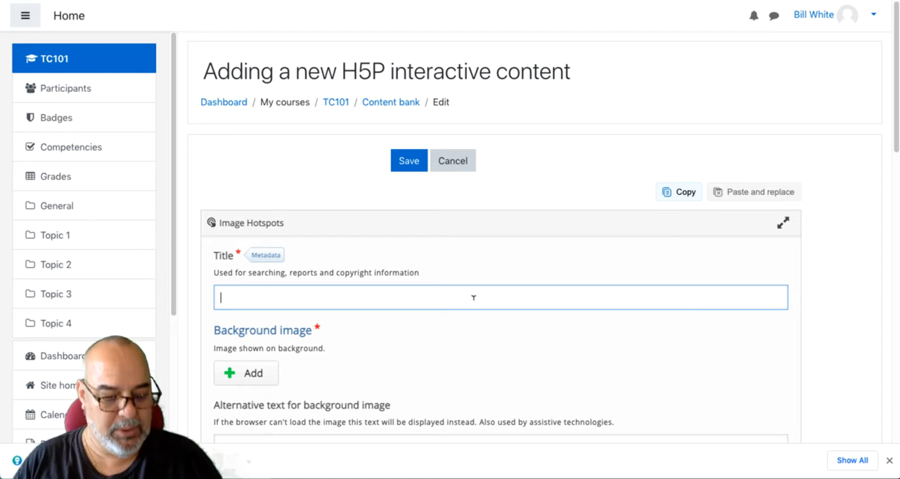
pyautogui.write('Easy Banana')
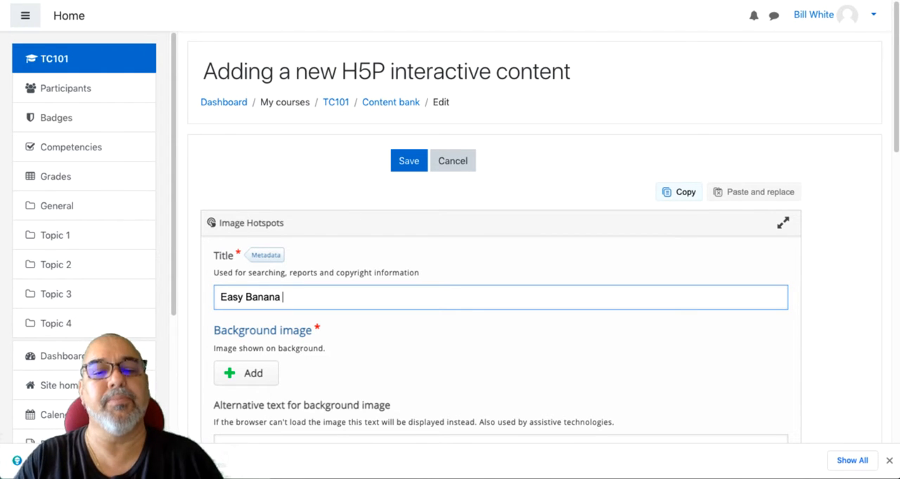
pyautogui.write(' Bread')
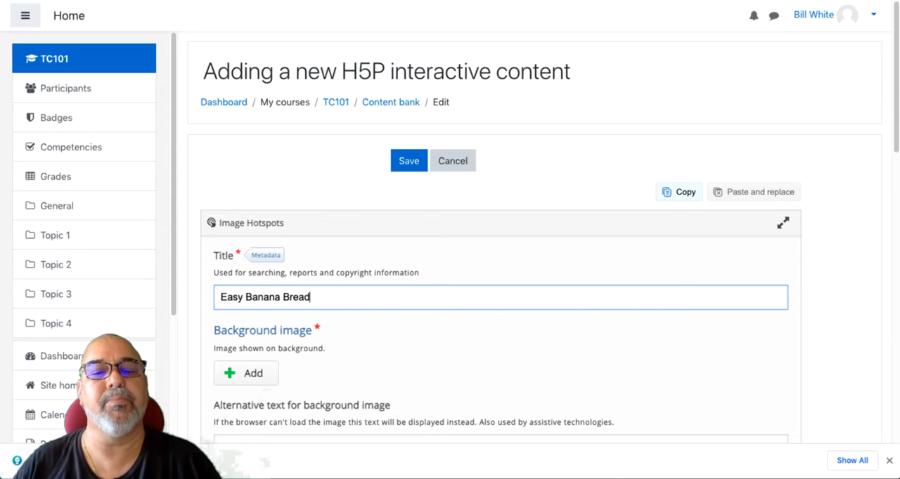
pyautogui.scroll(-3, 485, 302)
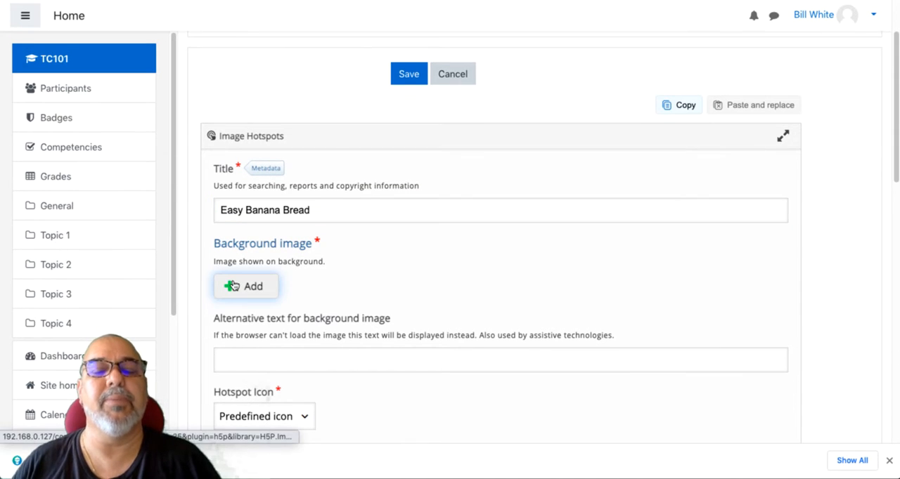
pyautogui.click(239, 281)
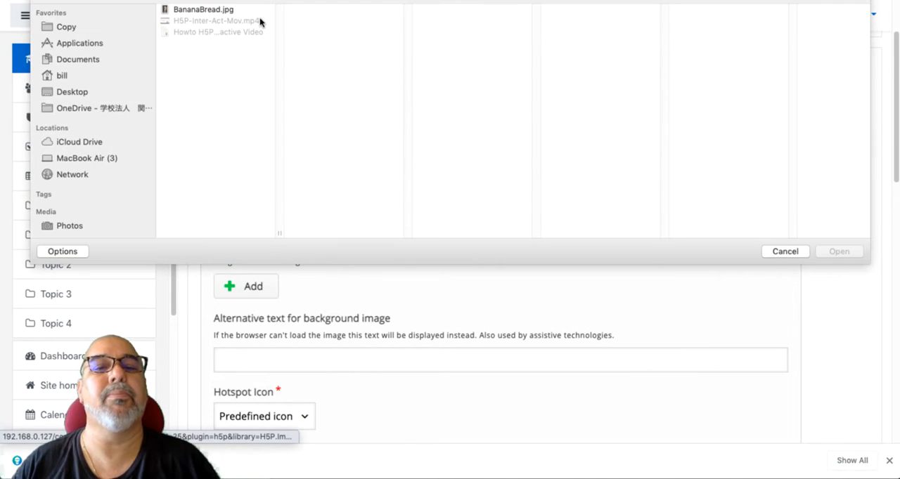
pyautogui.click(199, 10)
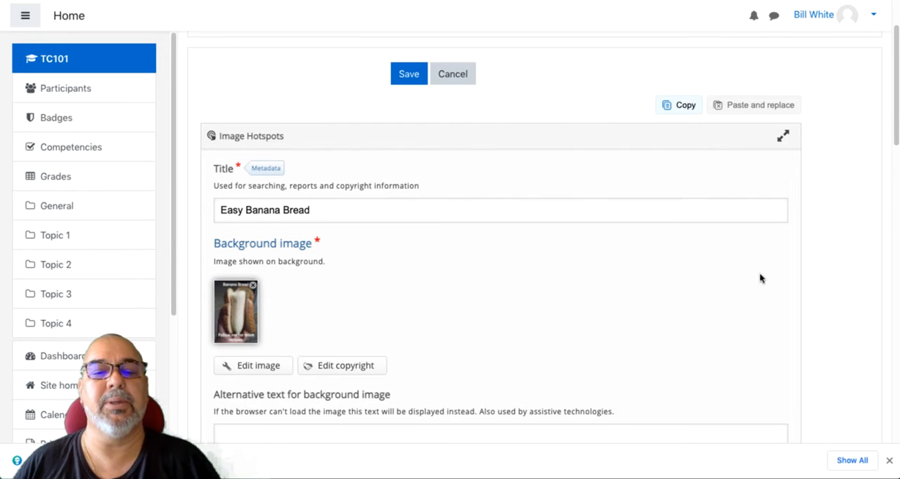
# - Keep the hotspot icon as a predefined icon and choose Plus as its symbol
pyautogui.scroll(-5, 595, 232)
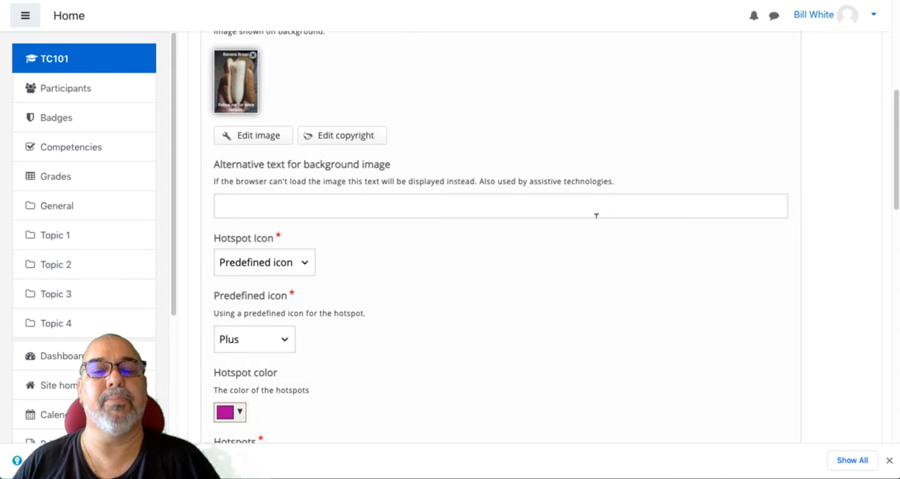
pyautogui.scroll(-2, 597, 221)
pyautogui.scroll(-2, 598, 220)
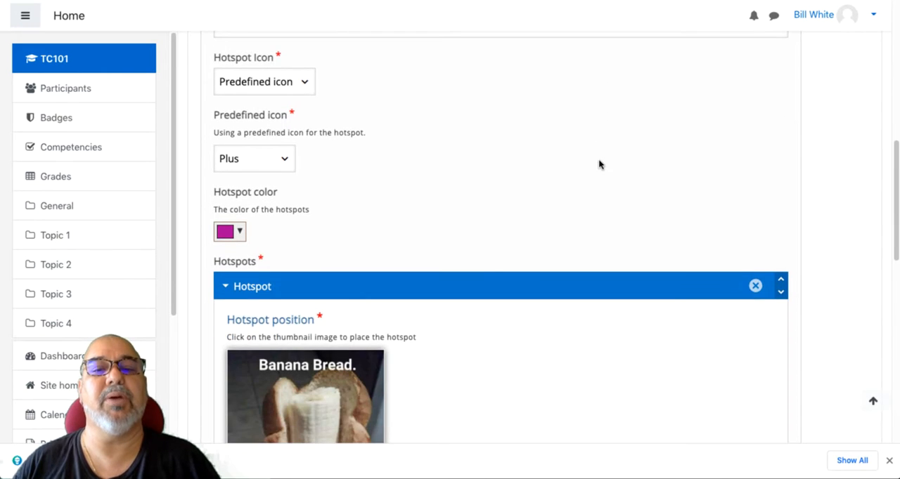
pyautogui.scroll(4, 597, 165)
pyautogui.scroll(-2, 597, 165)
pyautogui.scroll(-2, 305, 184)
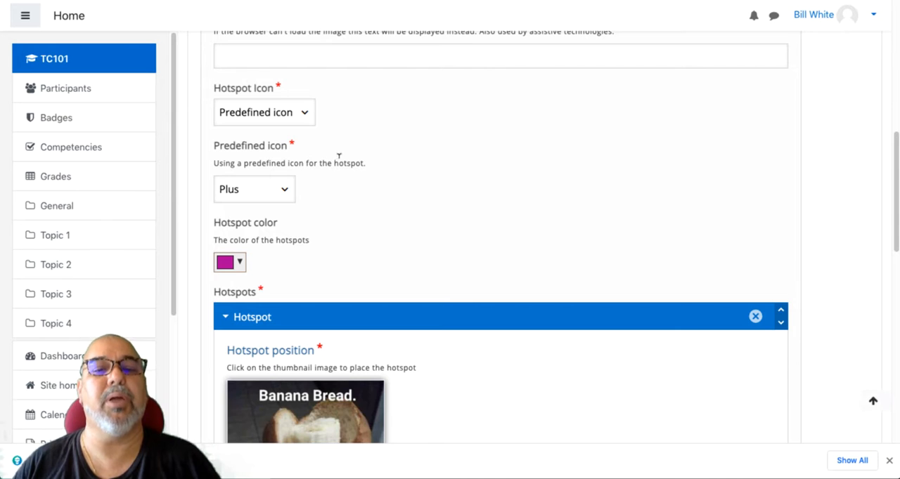
pyautogui.click(301, 114)
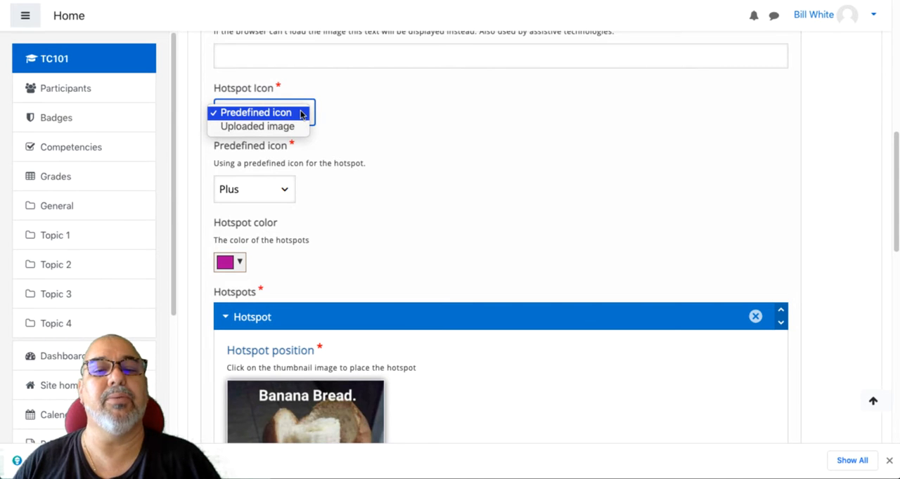
pyautogui.click(300, 114)
pyautogui.scroll(-2, 316, 183)
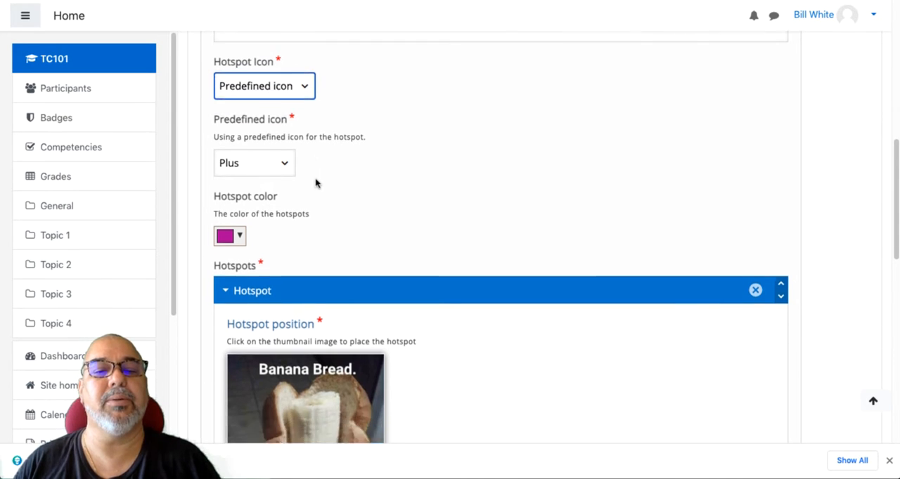
pyautogui.click(282, 105)
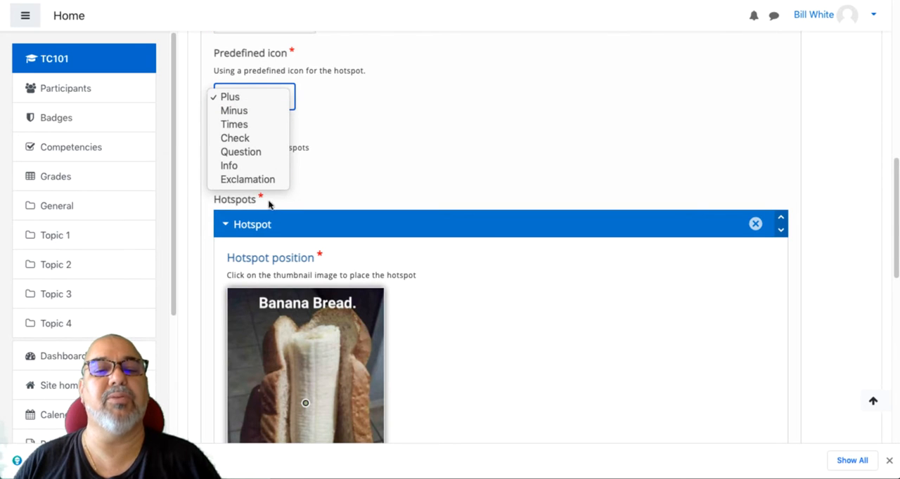
pyautogui.click(286, 99)
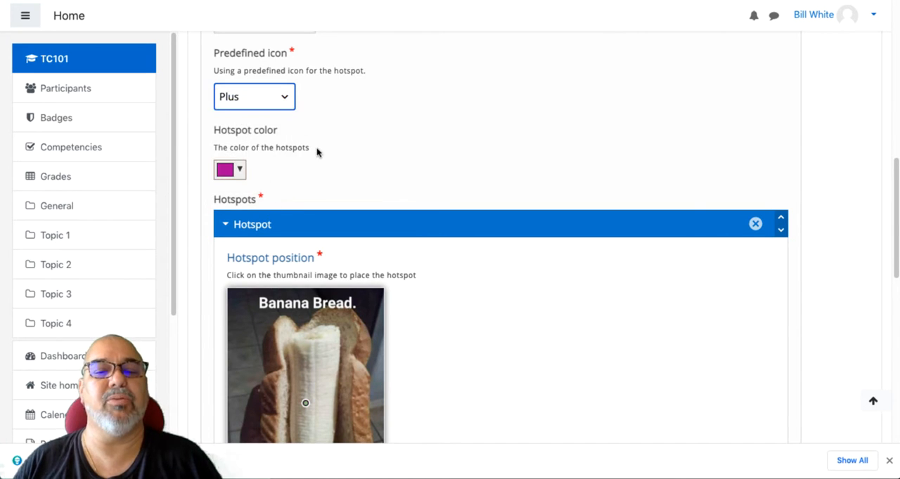
# - Set the hotspot color to a vivid blue
pyautogui.click(240, 171)
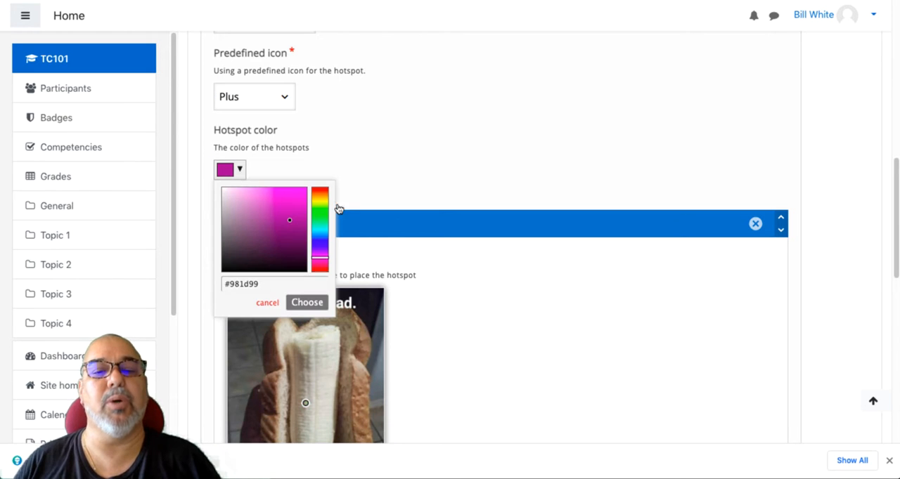
pyautogui.moveTo(320, 261)
pyautogui.mouseDown()
pyautogui.moveTo(319, 191)
pyautogui.moveTo(317, 276)
pyautogui.moveTo(328, 194)
pyautogui.moveTo(330, 204)
pyautogui.moveTo(330, 193)
pyautogui.moveTo(319, 193)
pyautogui.mouseUp()
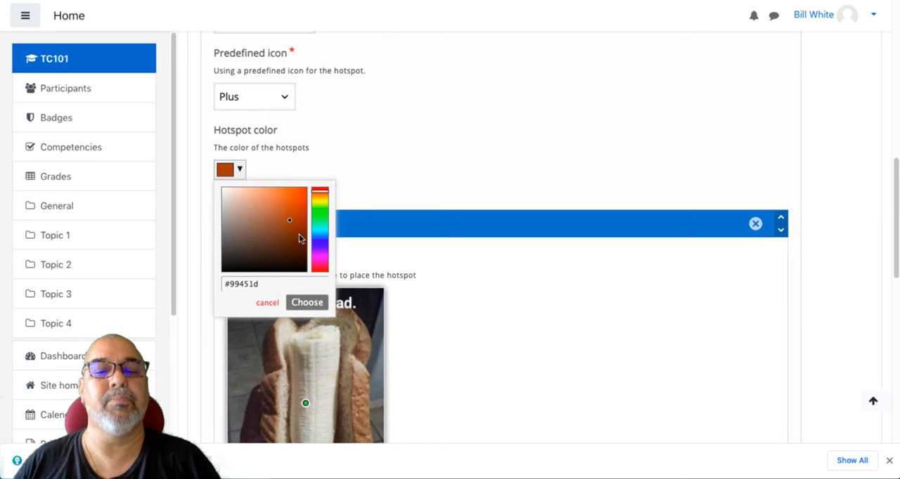
pyautogui.click(299, 233)
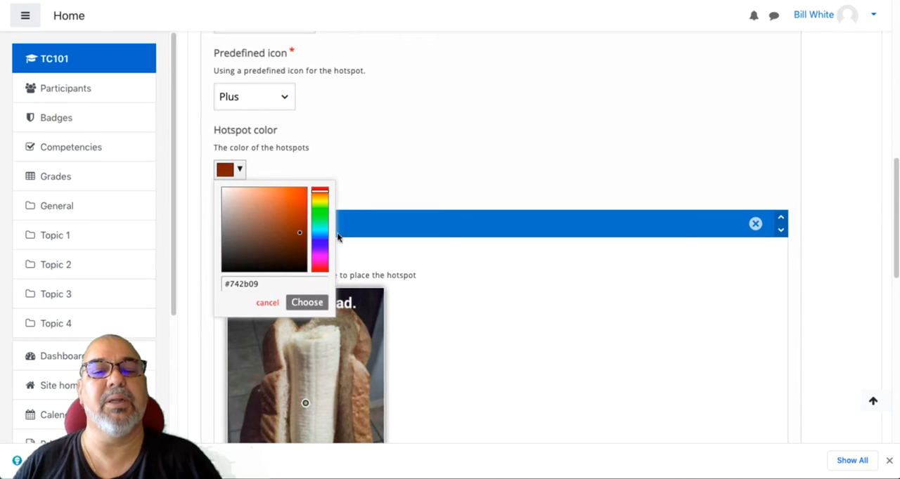
pyautogui.moveTo(321, 239)
pyautogui.mouseDown()
pyautogui.moveTo(323, 215)
pyautogui.moveTo(303, 191)
pyautogui.moveTo(286, 233)
pyautogui.moveTo(322, 245)
pyautogui.moveTo(298, 201)
pyautogui.moveTo(303, 190)
pyautogui.mouseUp()
pyautogui.click(308, 303)
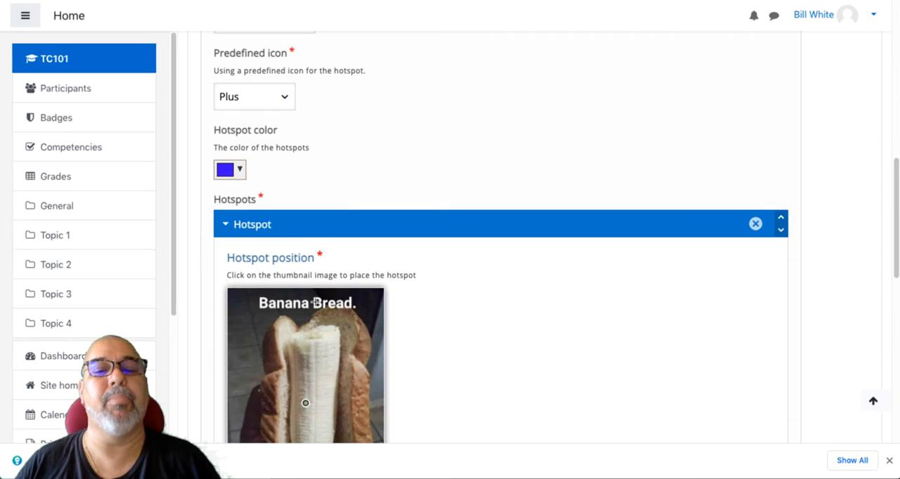
# - Place the first hotspot on the "B" of the image's "Banana Bread." caption and give its popup the header "Recipe"
pyautogui.scroll(-3, 324, 309)
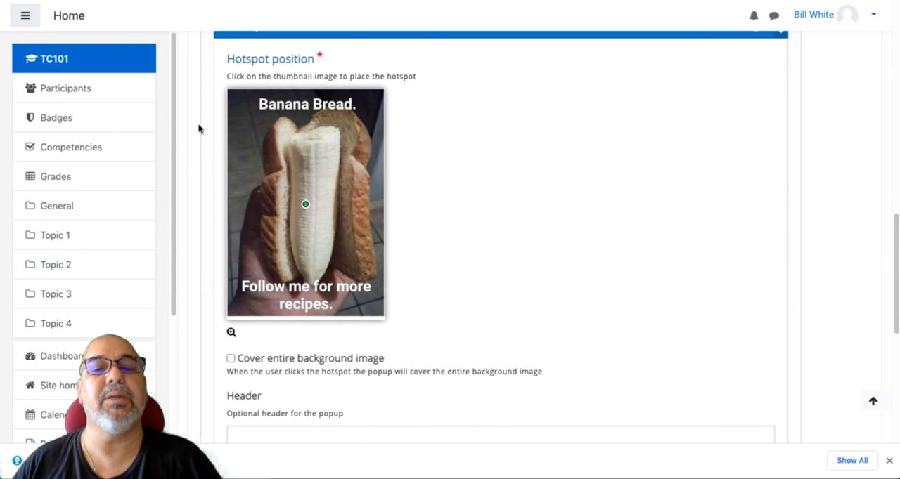
pyautogui.click(263, 103)
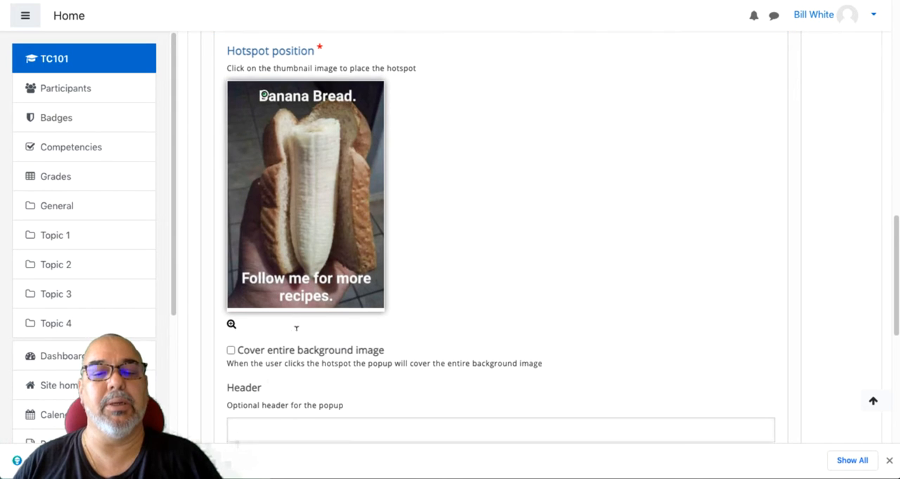
pyautogui.scroll(-3, 295, 317)
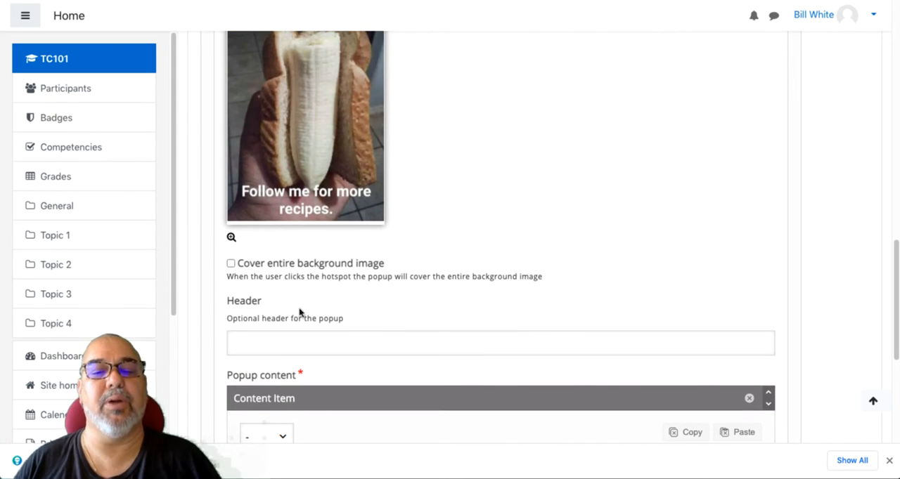
pyautogui.scroll(-5, 293, 297)
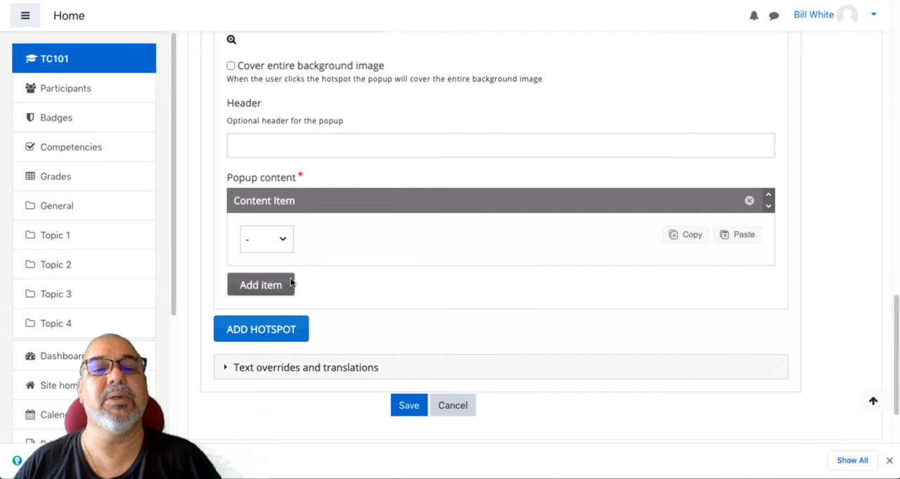
pyautogui.click(298, 143)
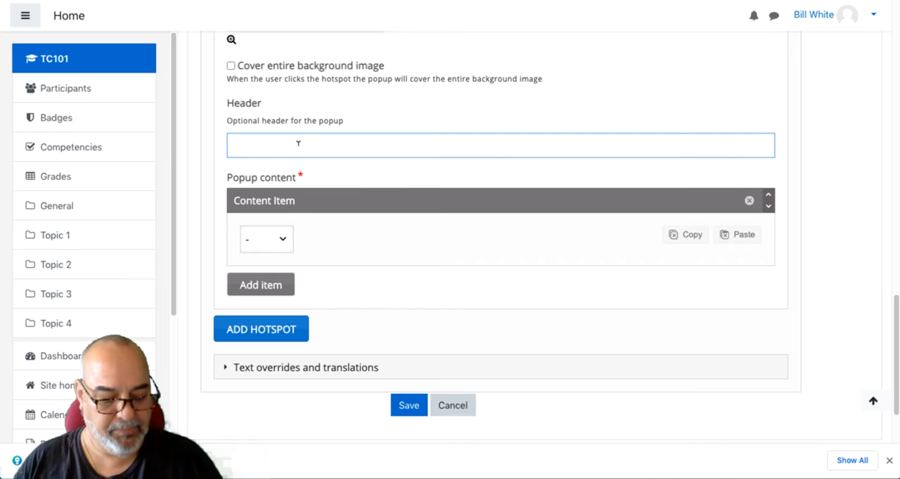
pyautogui.write('Reci')
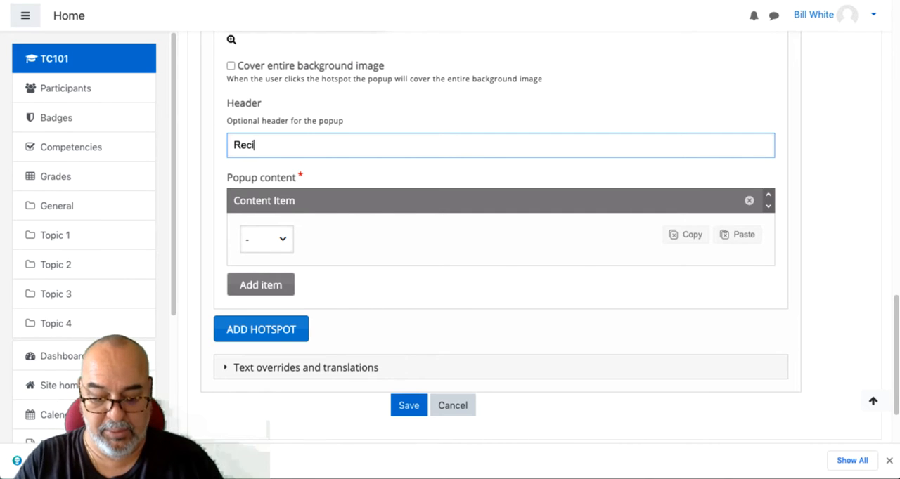
pyautogui.write('pe')
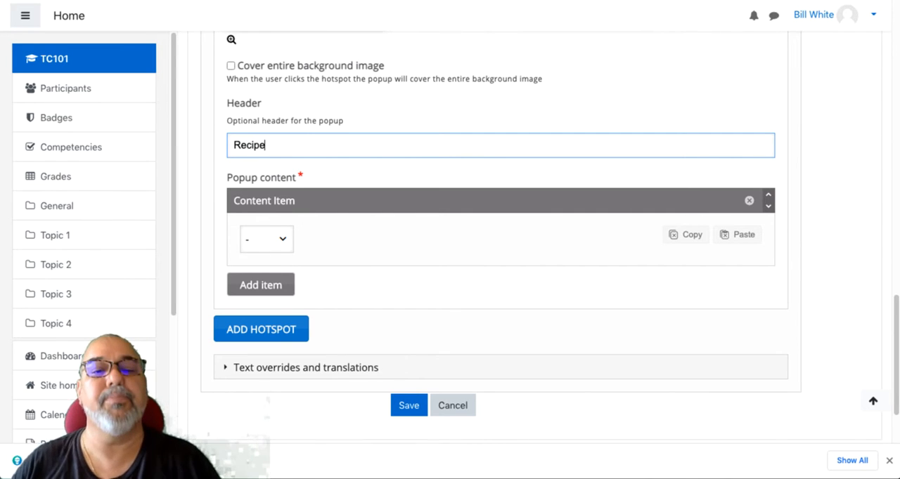
# - Make the Recipe popup's content item Text and paste in the copied easy banana bread instructions
pyautogui.click(276, 238)
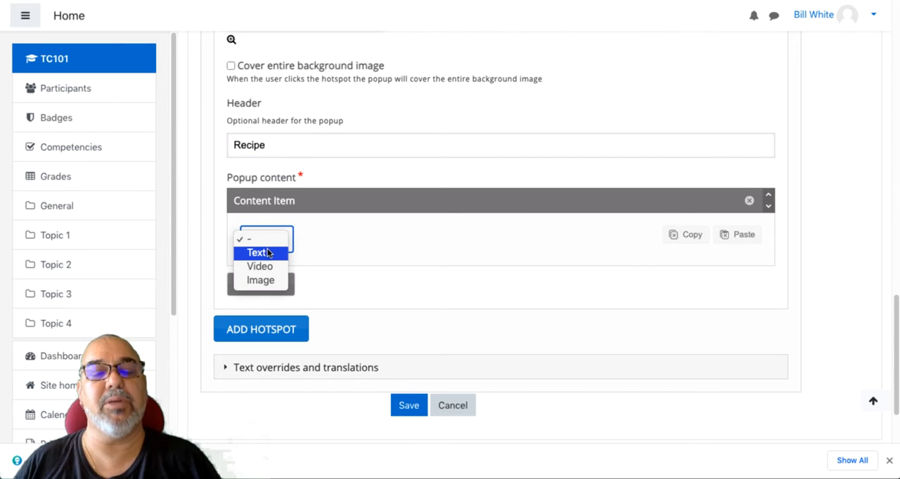
pyautogui.click(264, 253)
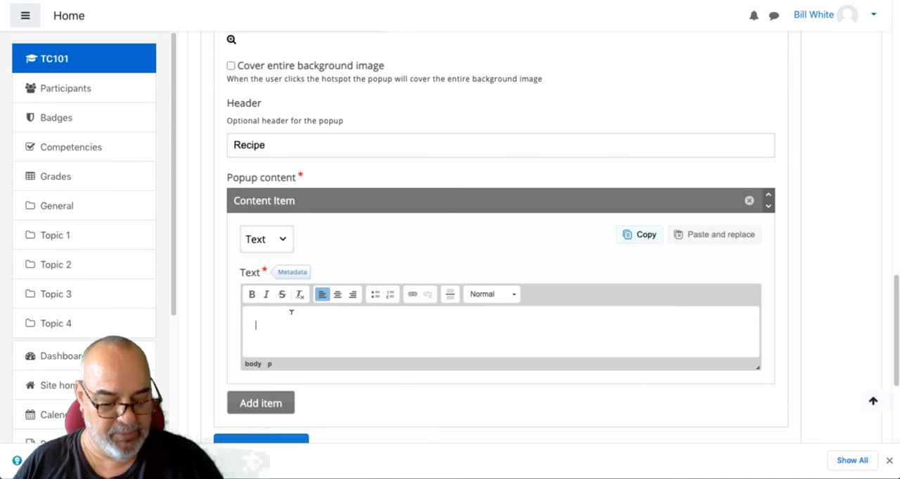
pyautogui.write('Get a slice of bread, peel banana, put peeled banana on the slice of bread, and fold in half. You now have an easy banana bread!')
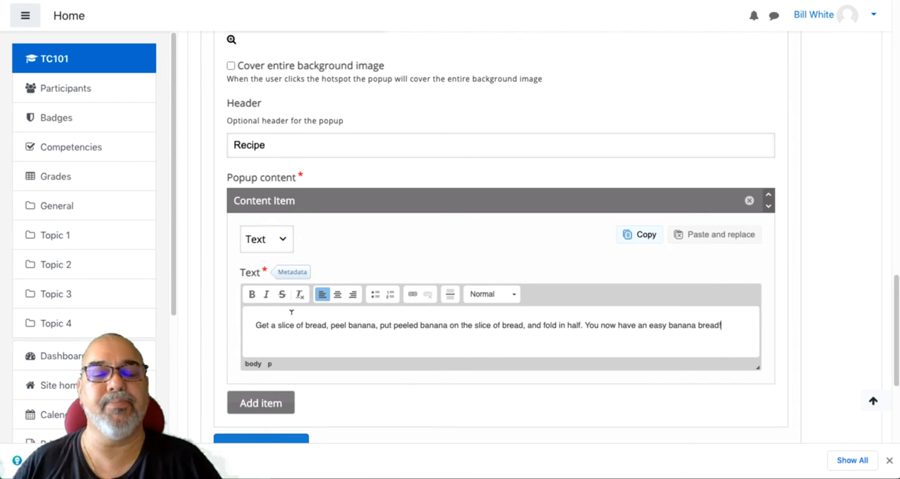
# - Add a second hotspot to the Easy Banana Bread image
pyautogui.scroll(-3, 305, 312)
pyautogui.click(275, 266)
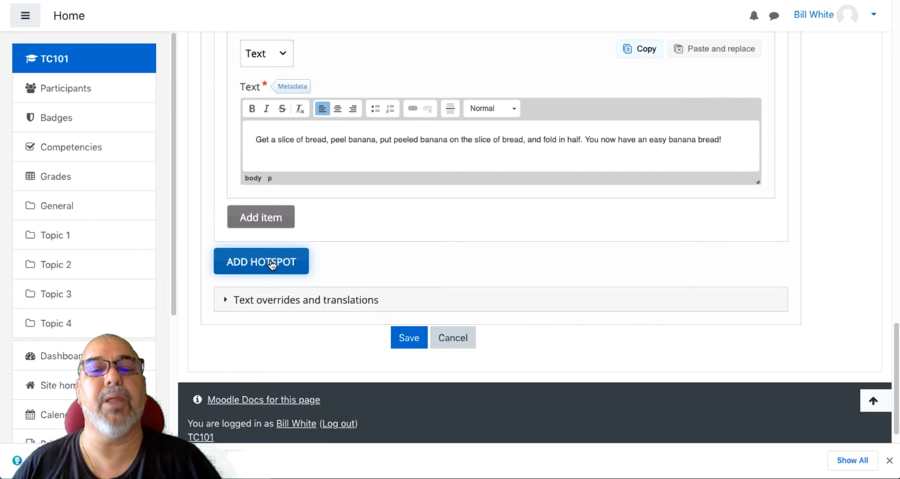
pyautogui.scroll(-1, 276, 264)
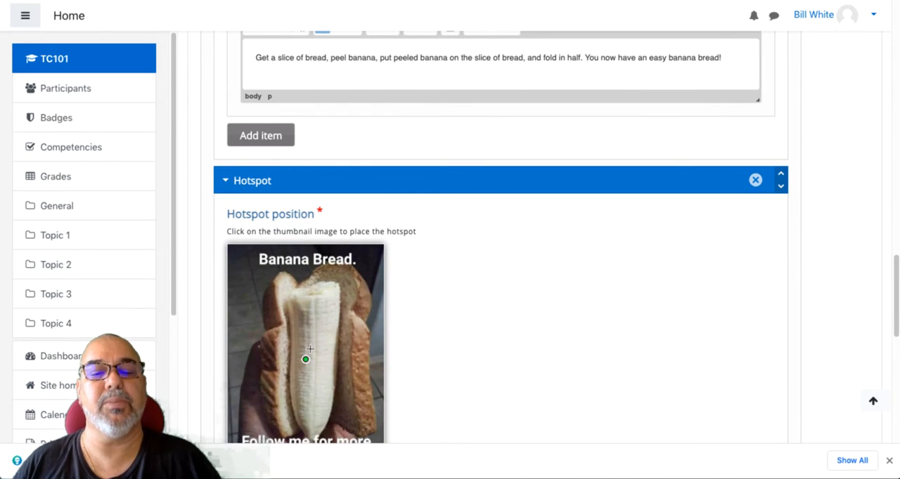
pyautogui.scroll(-5, 303, 359)
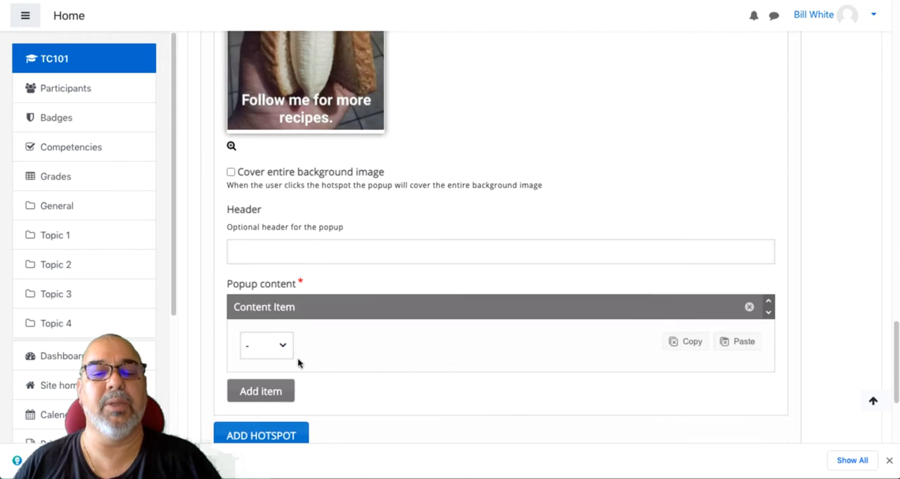
# - Give the second hotspot's popup the header "Alternative Recipes", correcting the misspelled first word
pyautogui.click(279, 249)
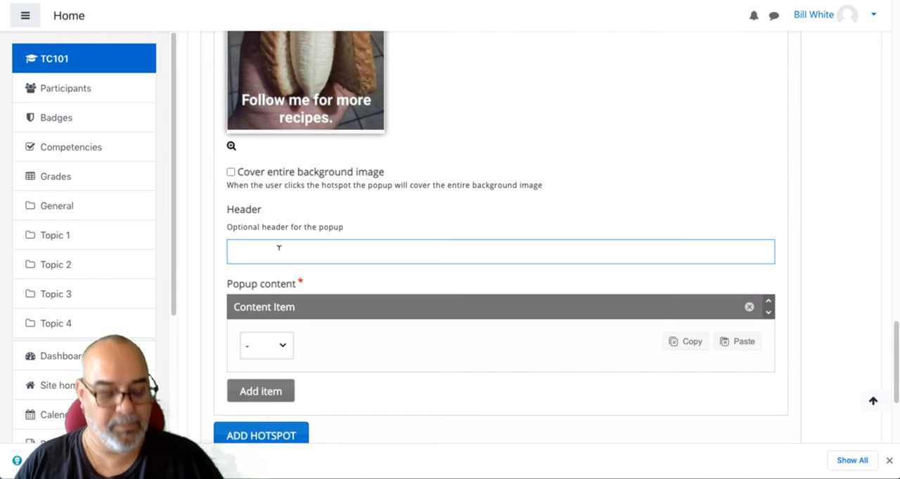
pyautogui.write('Altenative ')
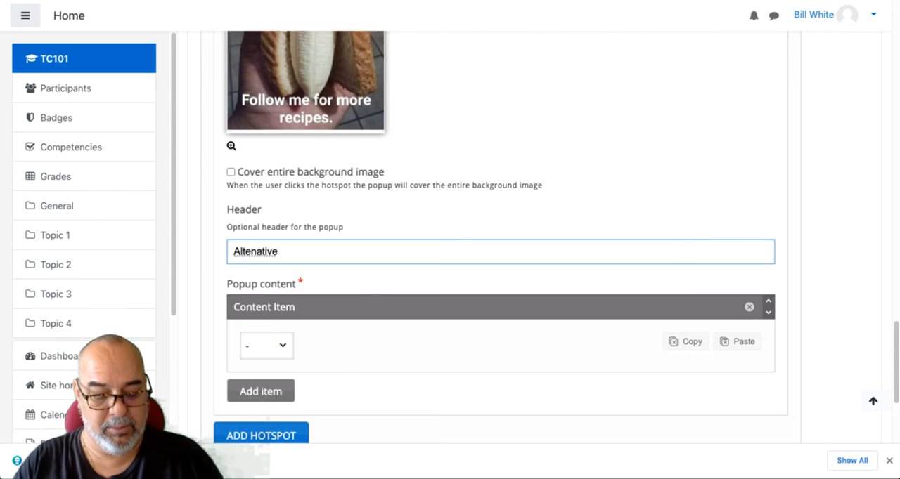
pyautogui.write('Recipes')
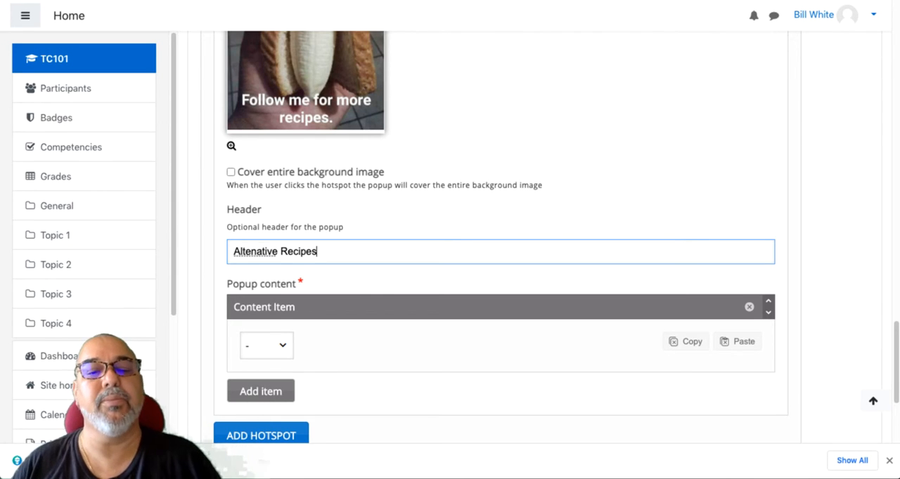
pyautogui.rightClick(275, 245)
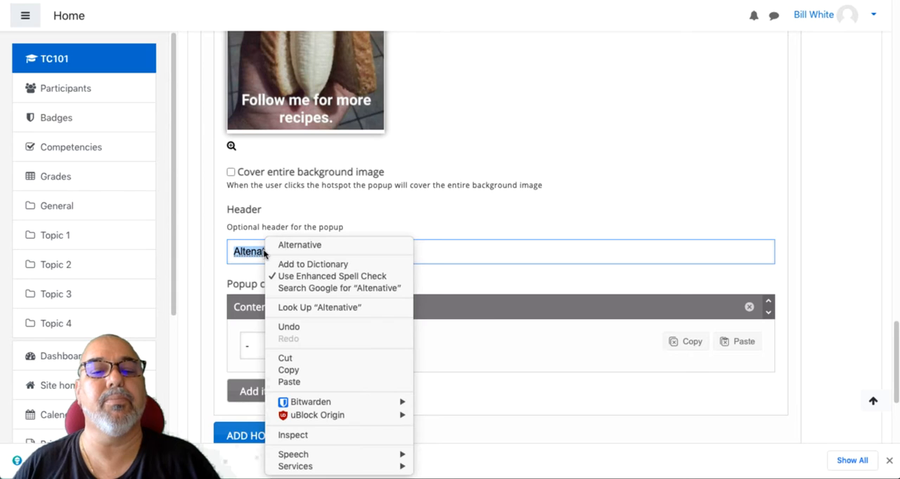
pyautogui.click(276, 245)
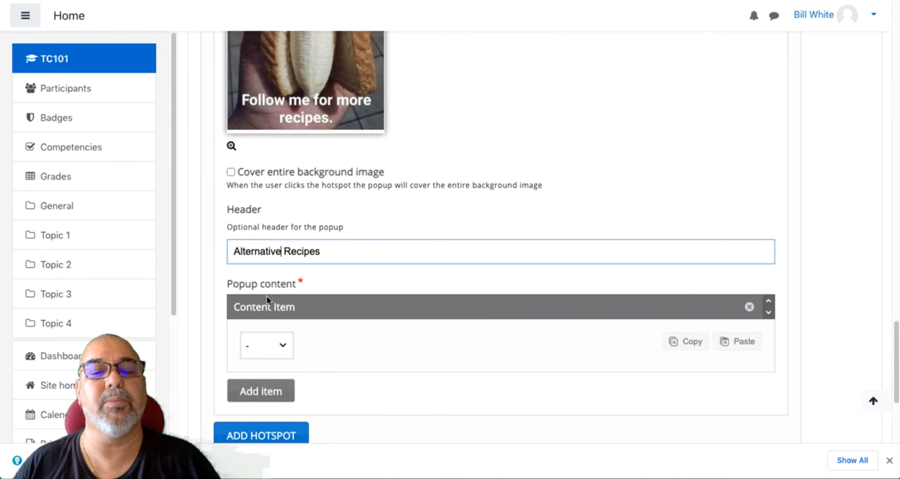
# - Make the Alternative Recipes popup's content item Text reading "Other choices can be strawberries or kiwi or what ever you like."
pyautogui.click(282, 346)
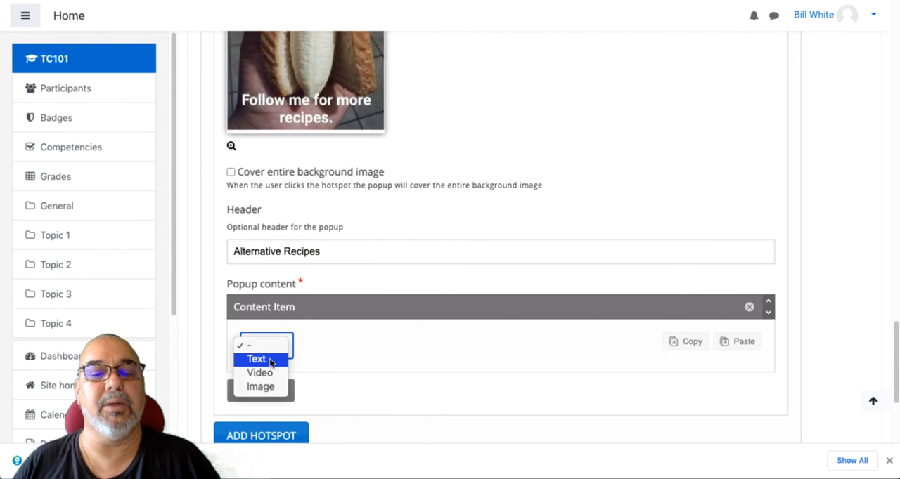
pyautogui.click(271, 360)
pyautogui.scroll(-3, 307, 303)
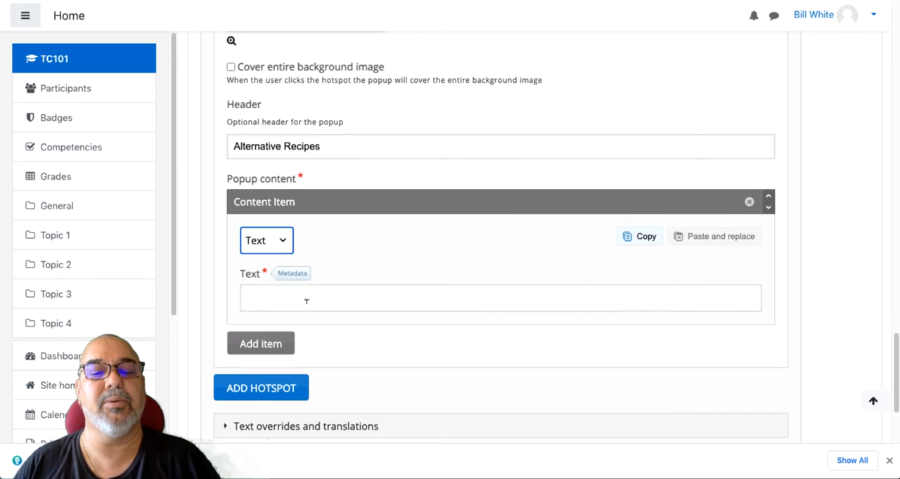
pyautogui.click(310, 296)
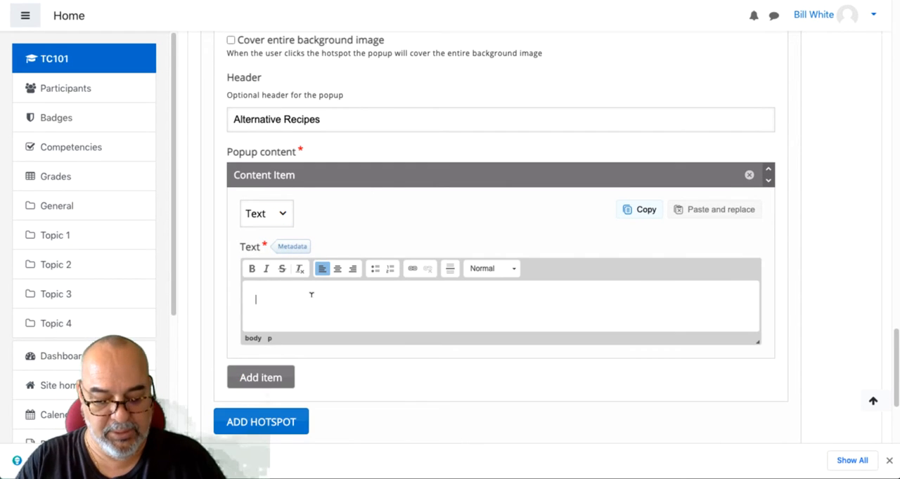
pyautogui.write('Other c')
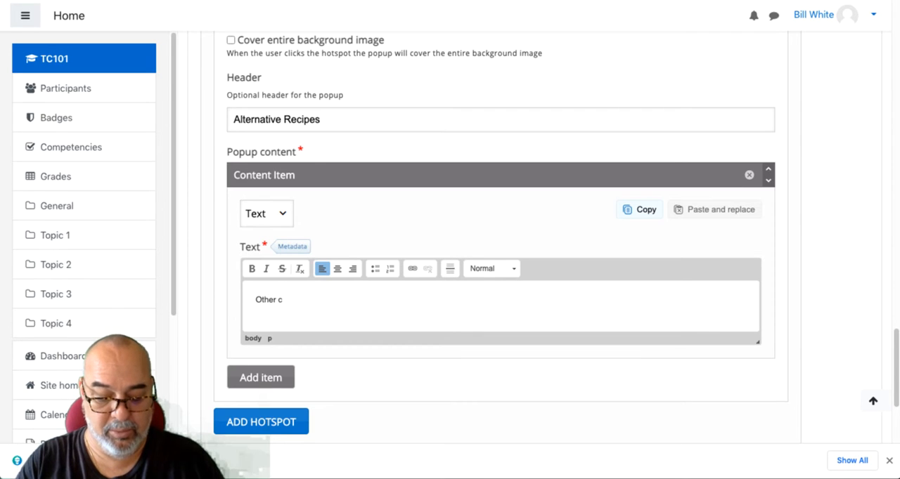
pyautogui.write('hoices ')
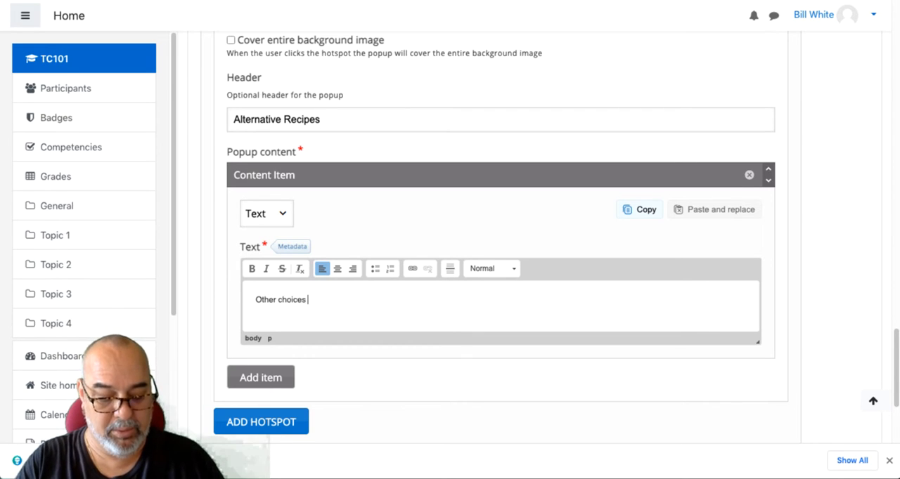
pyautogui.write('can be')
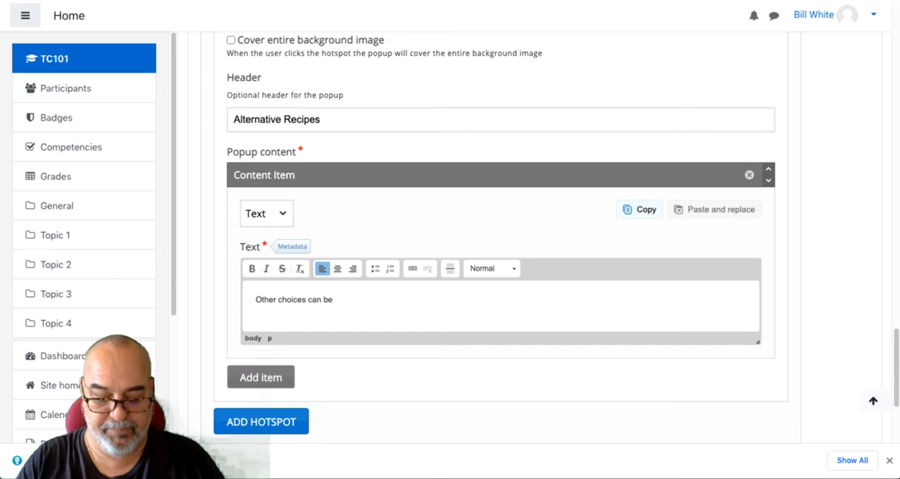
pyautogui.write(',')
pyautogui.press('BackSpace')
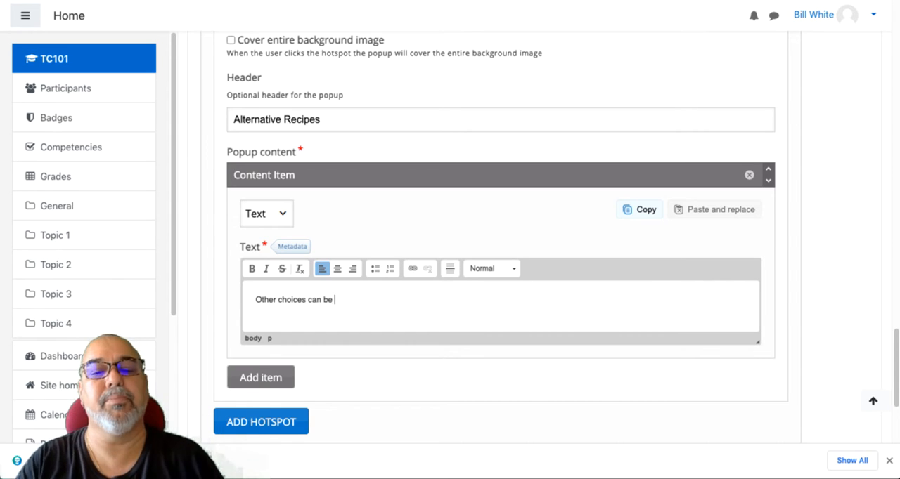
pyautogui.write('stra')
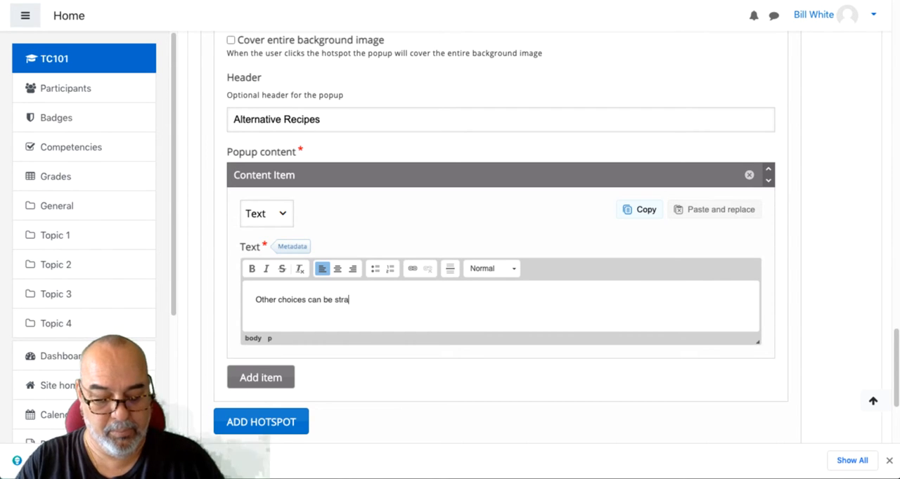
pyautogui.write('wberri')
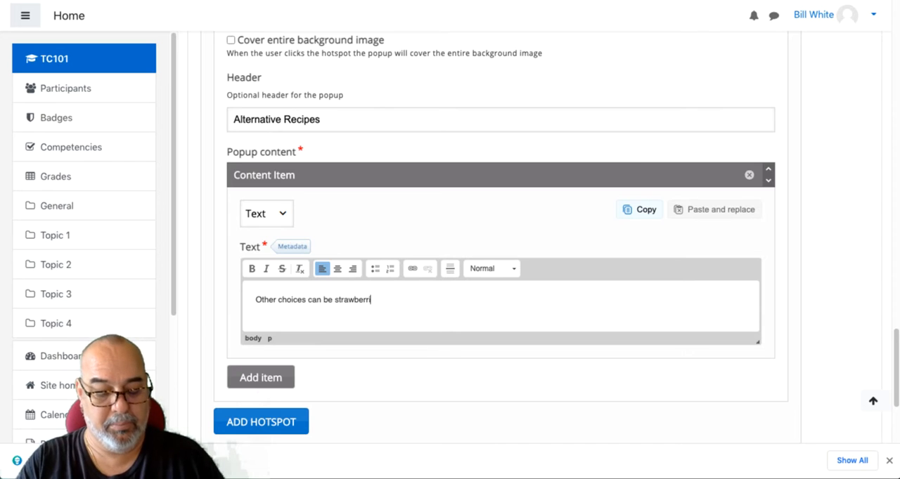
pyautogui.write('es ')
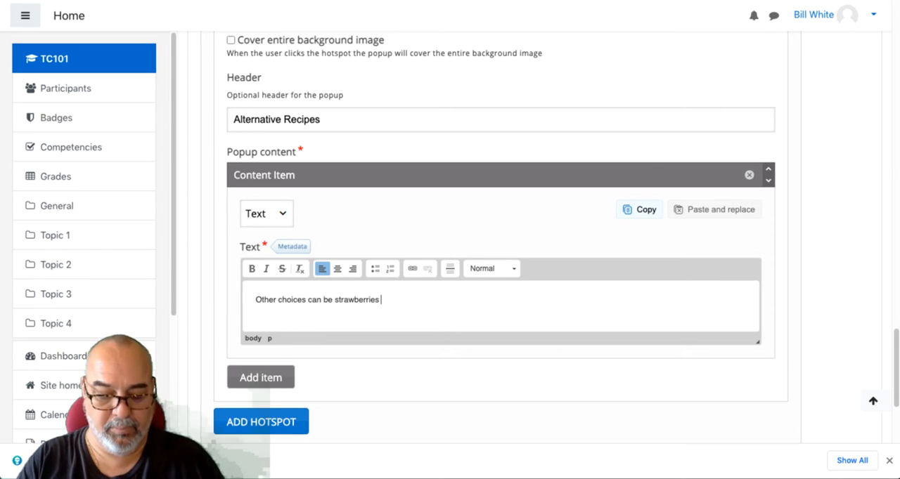
pyautogui.write('or')
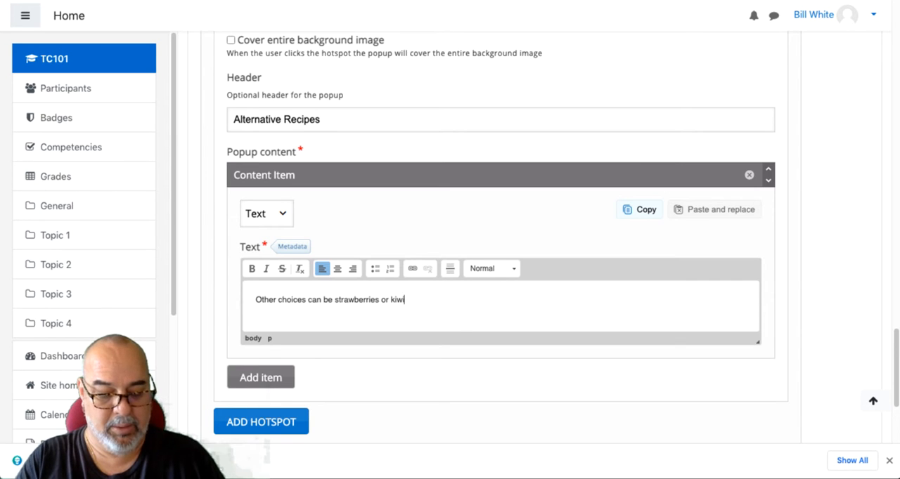
pyautogui.write('kiwi or ')
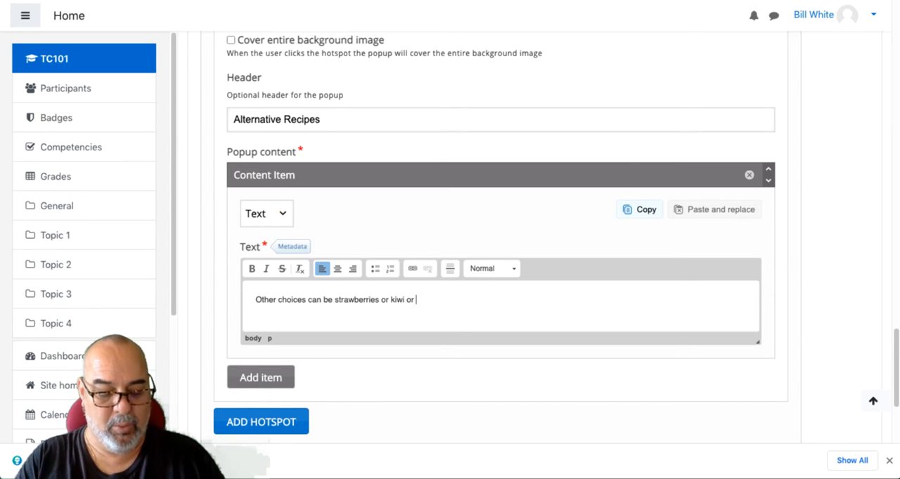
pyautogui.write('what ever ')
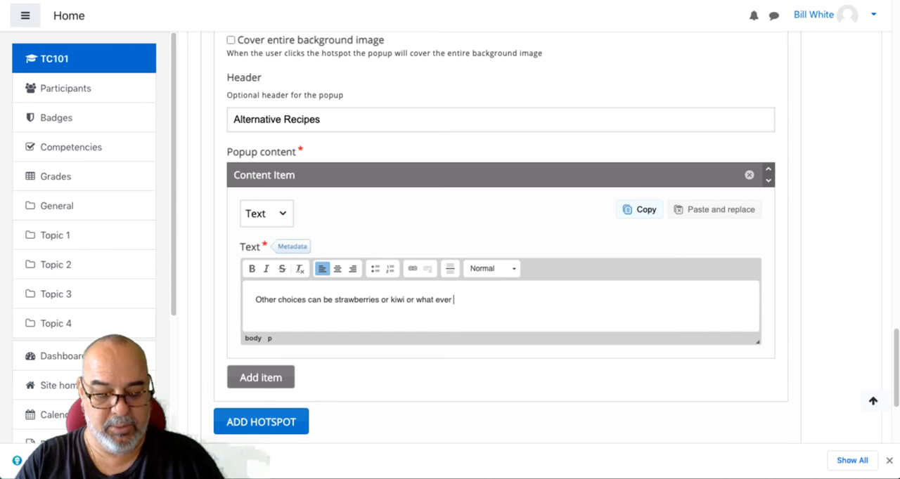
pyautogui.write('you like.')
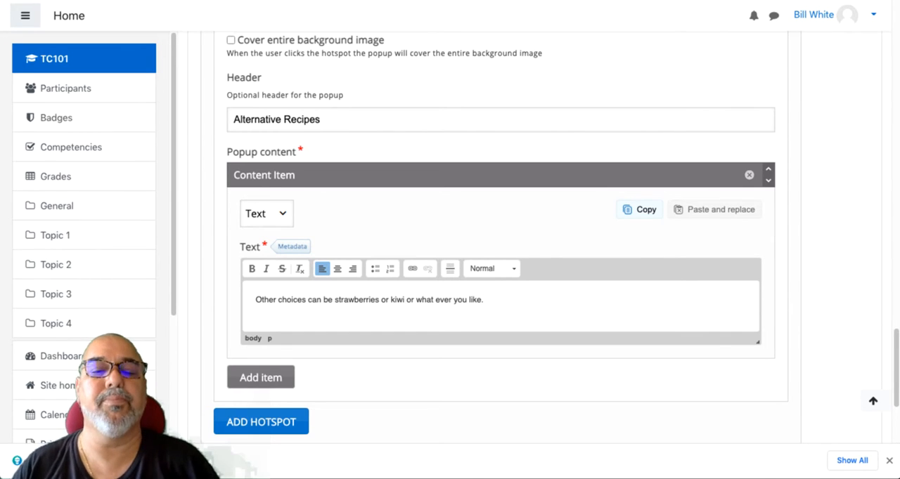
# - Add a third hotspot and place it just after "recipes" in the image's "Follow me for more recipes." caption
pyautogui.scroll(-1, 311, 299)
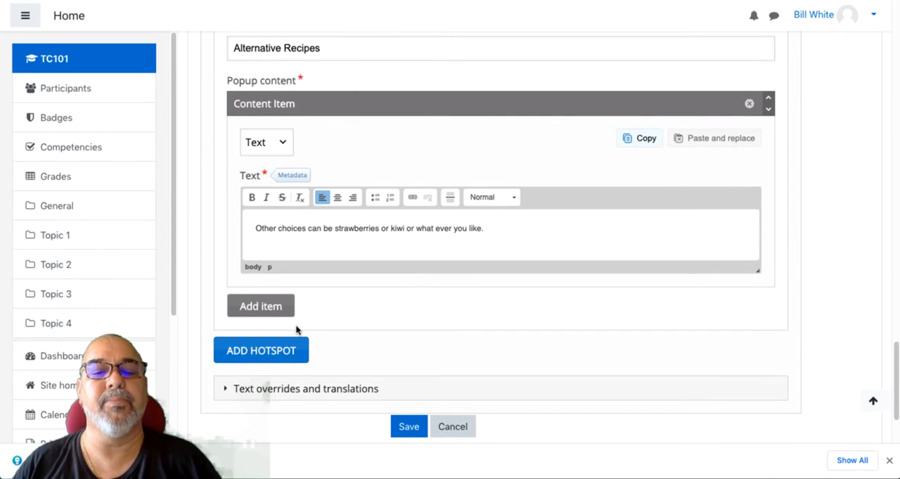
pyautogui.scroll(-1, 292, 316)
pyautogui.click(276, 285)
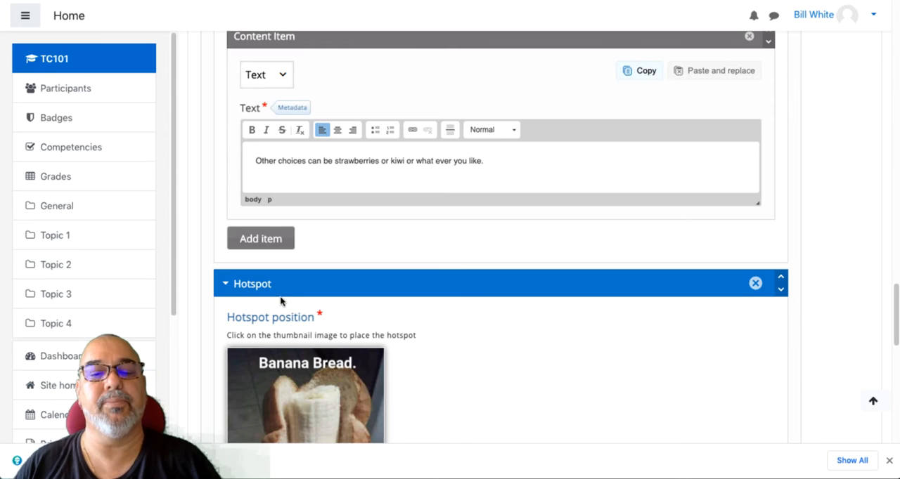
pyautogui.scroll(-5, 279, 288)
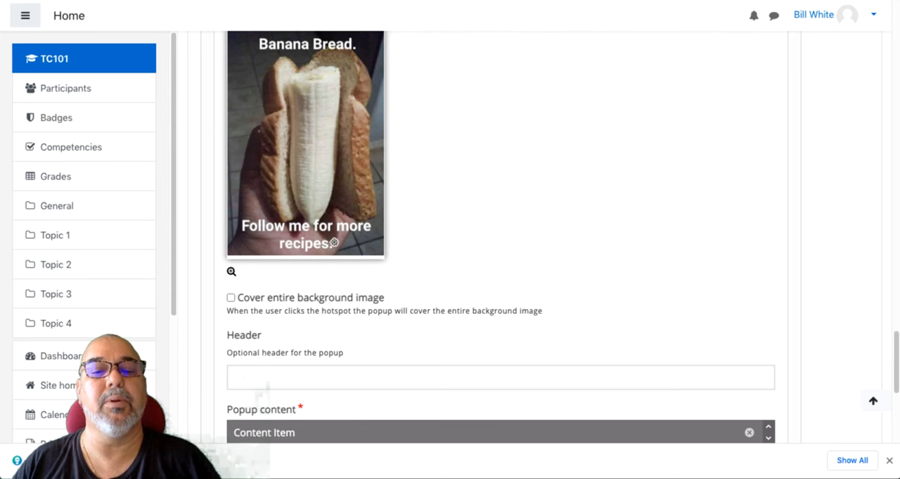
# - Give the third hotspot's popup the header "Follow Me"
pyautogui.scroll(-3, 286, 267)
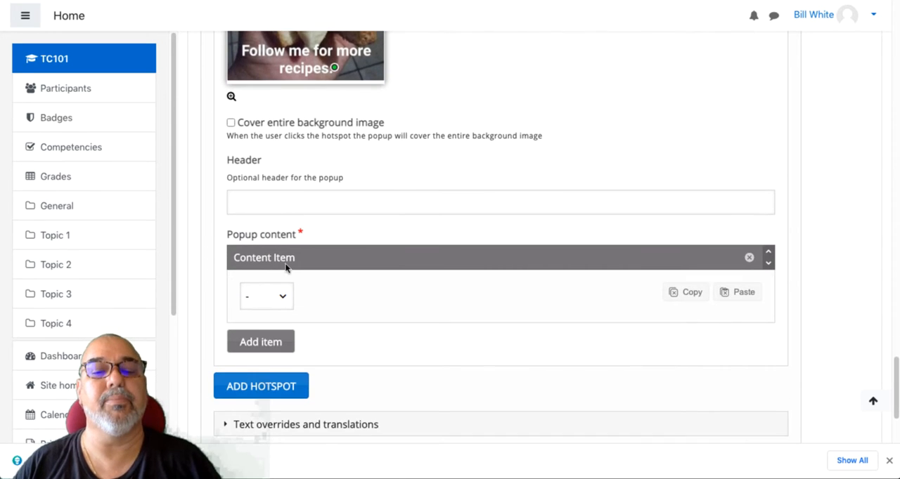
pyautogui.click(302, 201)
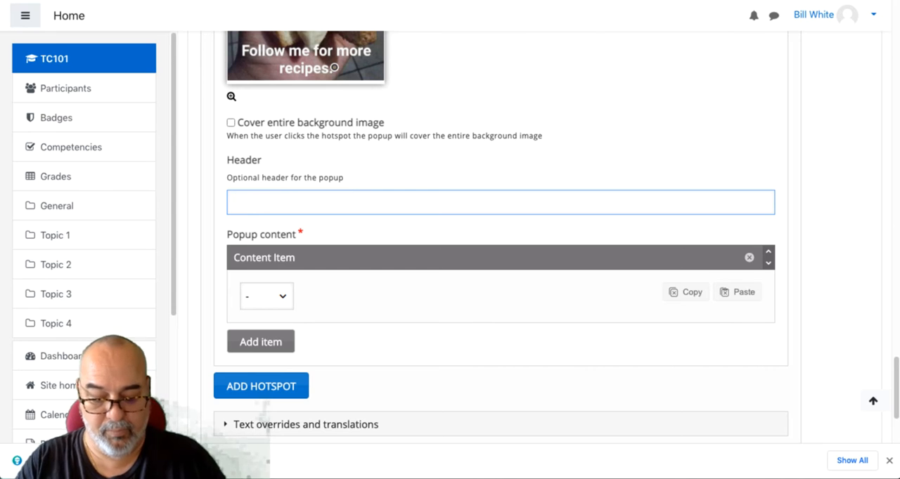
pyautogui.write('Follow Me')
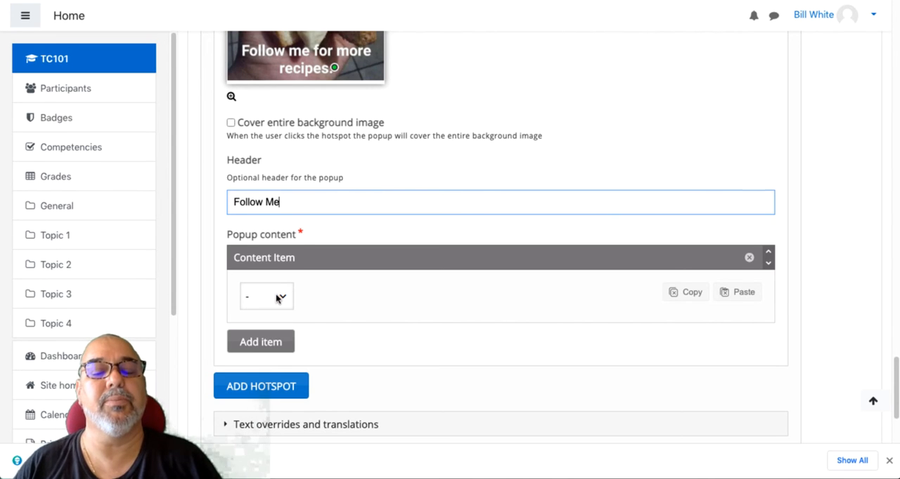
# - Make the Follow Me popup's content item Text and enter "Click here for more recipes."
pyautogui.click(277, 297)
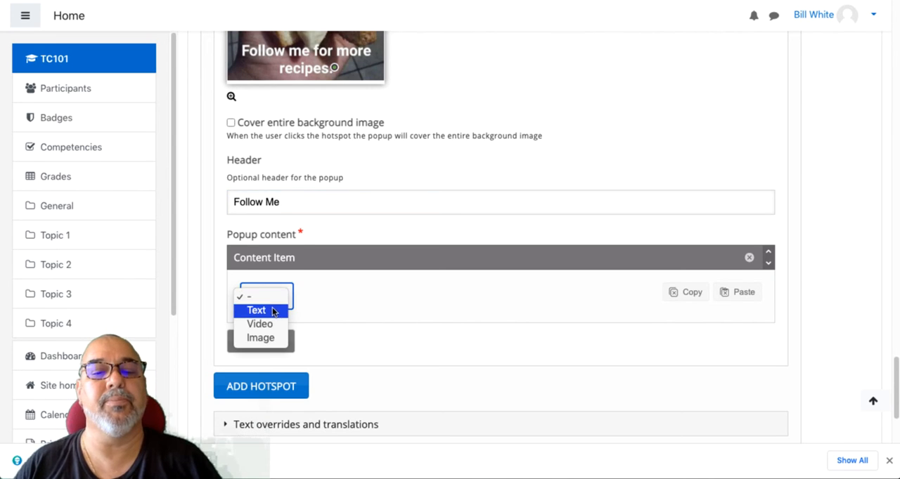
pyautogui.click(275, 312)
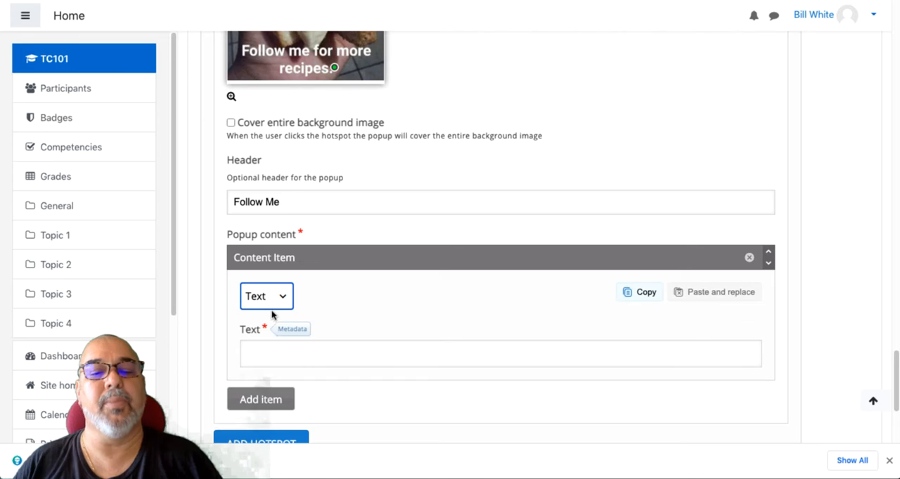
pyautogui.click(277, 356)
pyautogui.write('Click here for more recipes.')
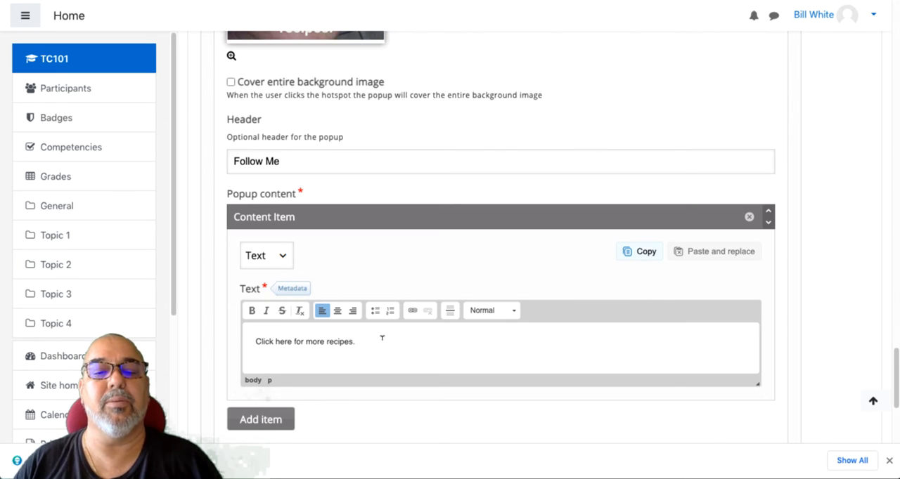
pyautogui.moveTo(381, 338); pyautogui.dragTo(216, 336)
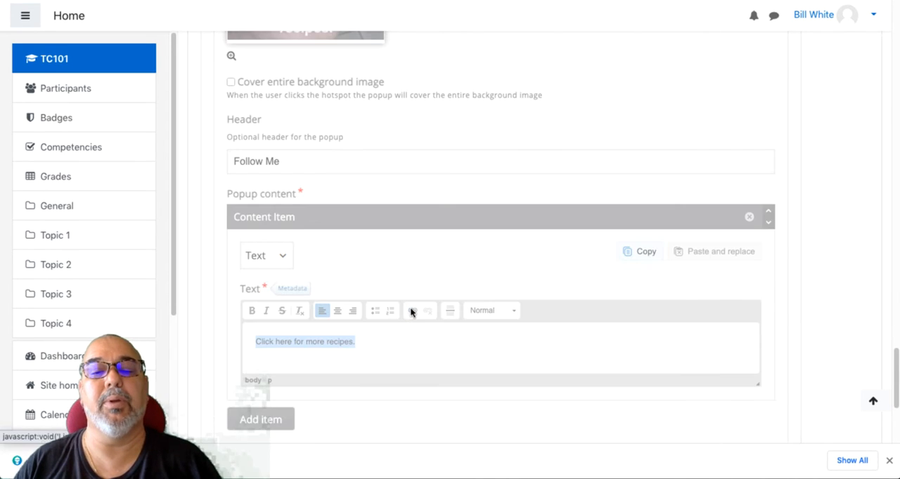
pyautogui.click(412, 311)
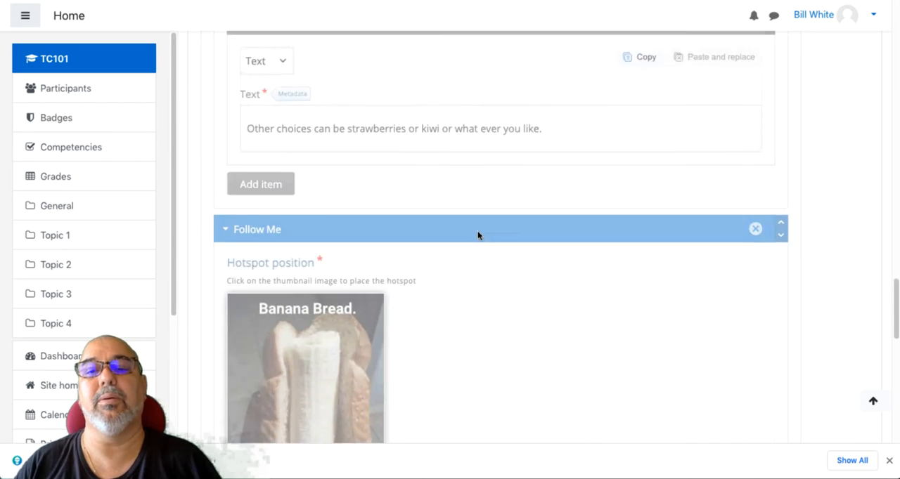
pyautogui.click(457, 261)
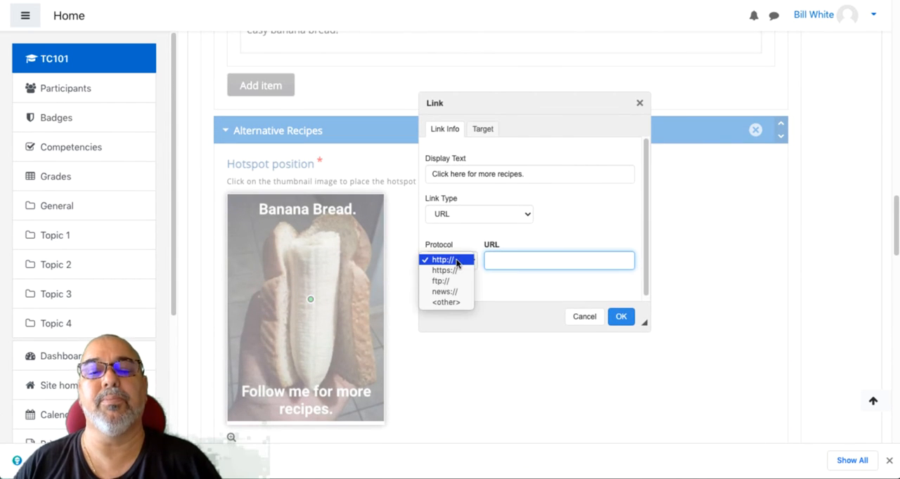
pyautogui.click(454, 270)
pyautogui.click(530, 259)
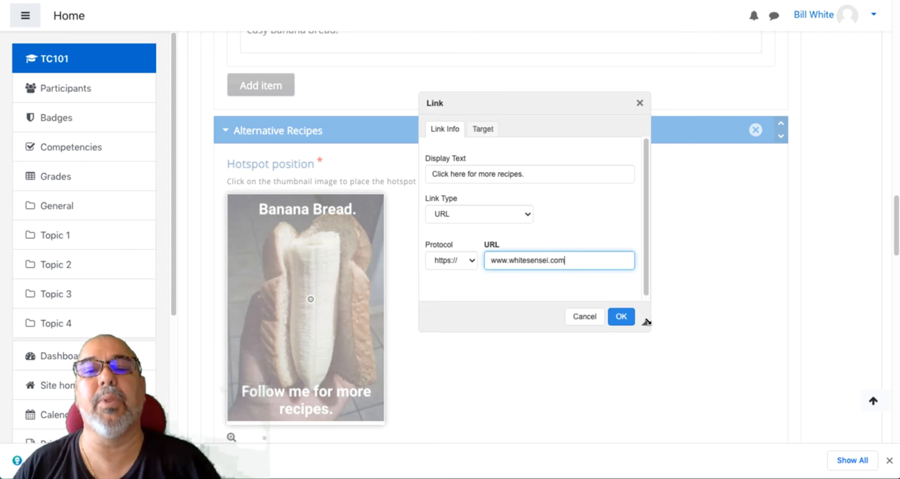
# - Set the recipe link's target to New Window (_blank) and apply the link to the Follow Me popup text
pyautogui.click(488, 130)
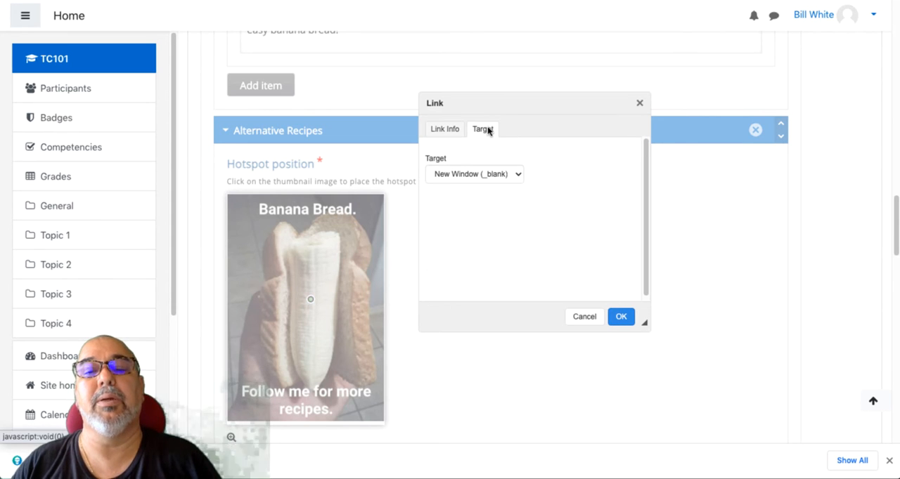
pyautogui.click(620, 318)
pyautogui.click(515, 174)
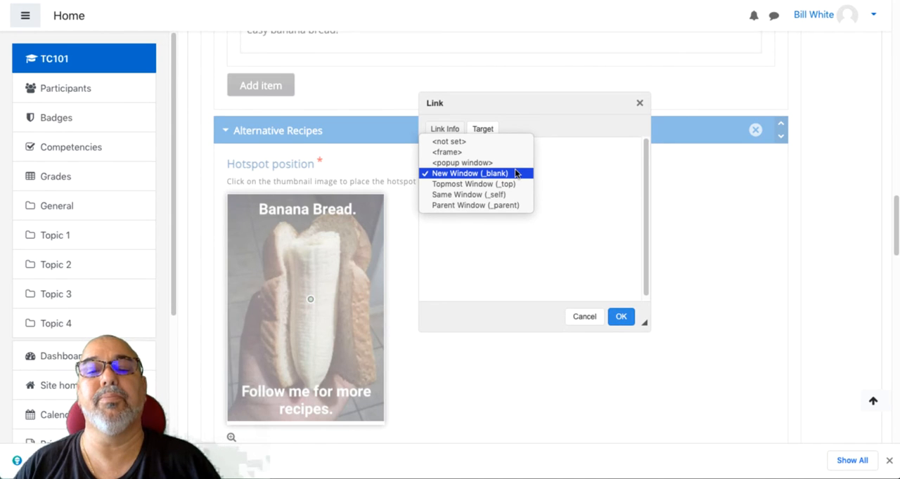
pyautogui.click(515, 173)
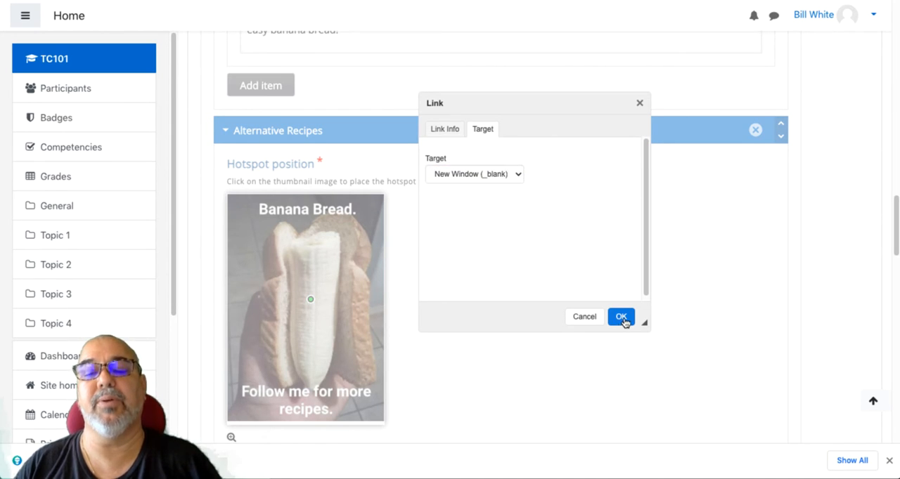
pyautogui.click(623, 318)
# - Save the Easy Banana Bread content, check its preview and close it to return to the content bank
pyautogui.scroll(-15, 506, 295)
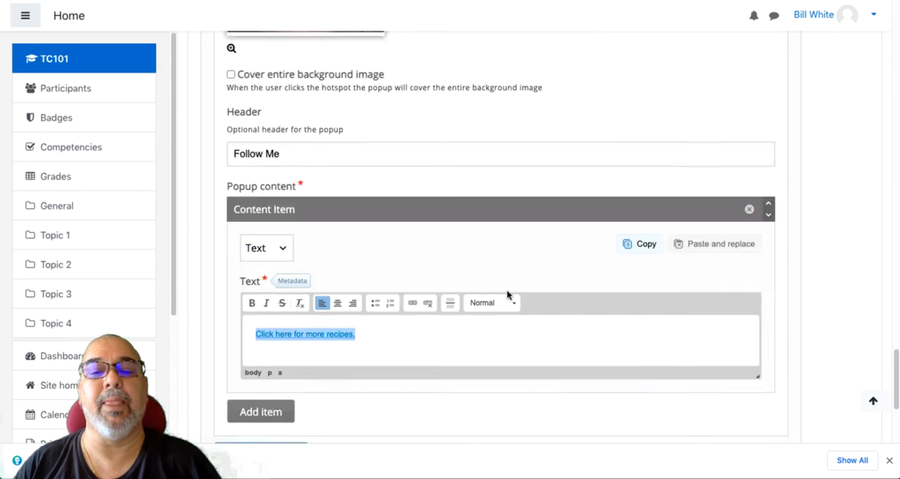
pyautogui.click(409, 317)
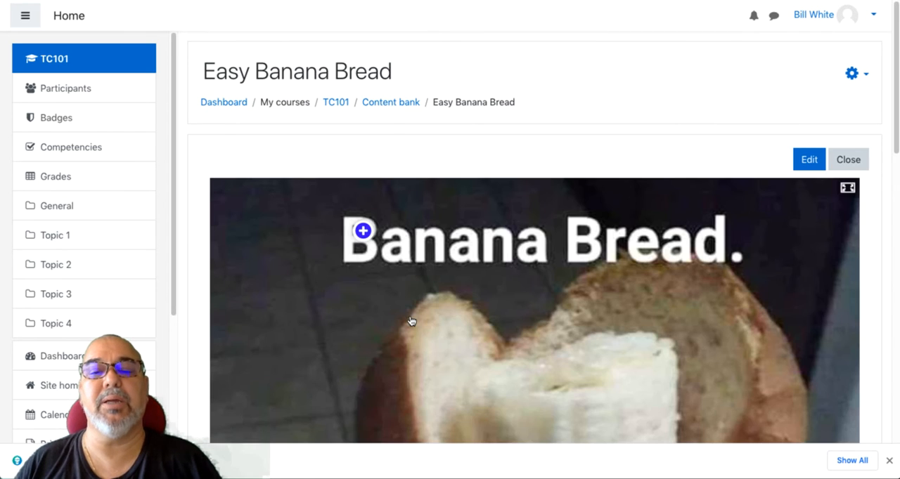
pyautogui.scroll(-6, 450, 307)
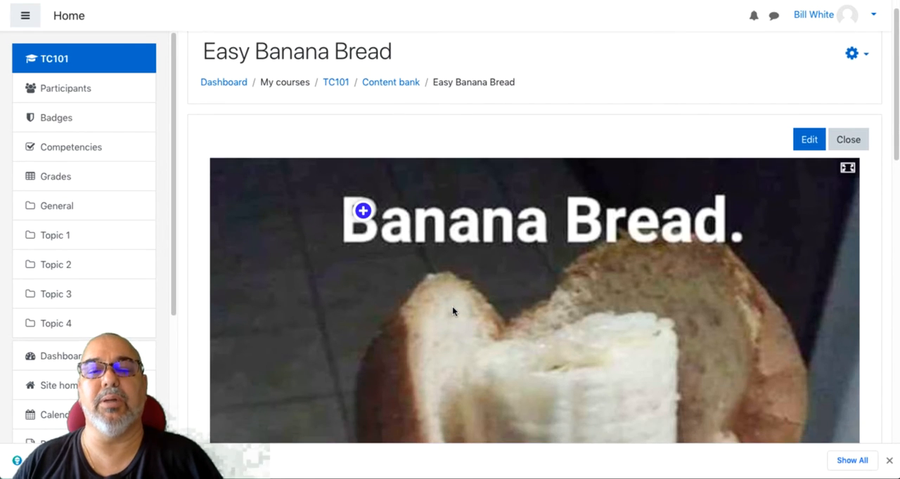
pyautogui.scroll(6, 453, 310)
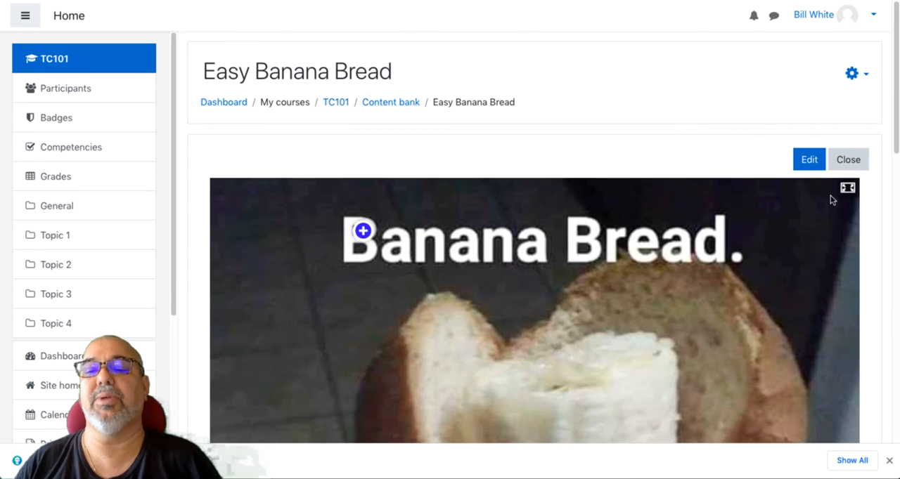
pyautogui.click(849, 161)
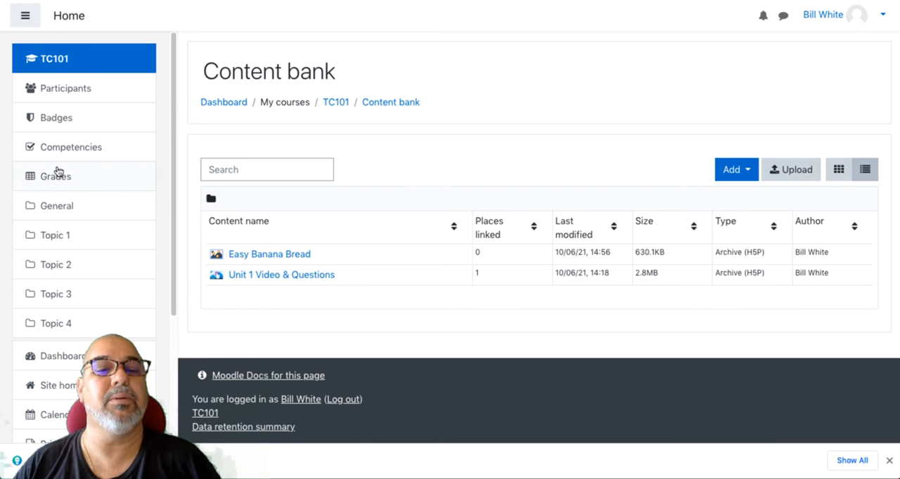
# - Start adding a new H5P activity to Topic 1 of the course
pyautogui.click(57, 236)
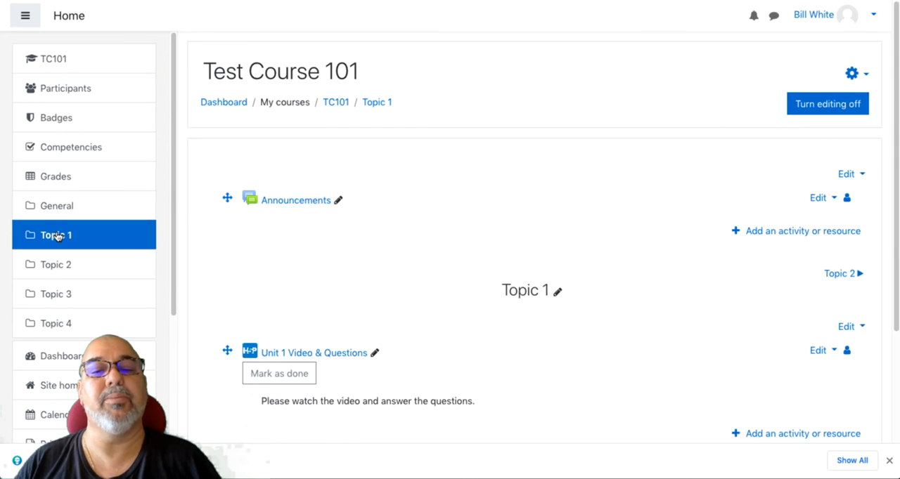
pyautogui.scroll(-3, 836, 436)
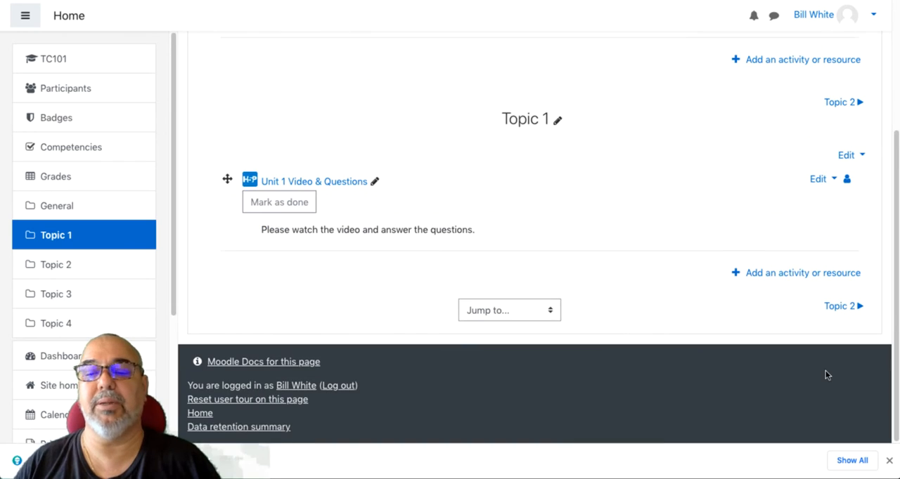
pyautogui.click(814, 277)
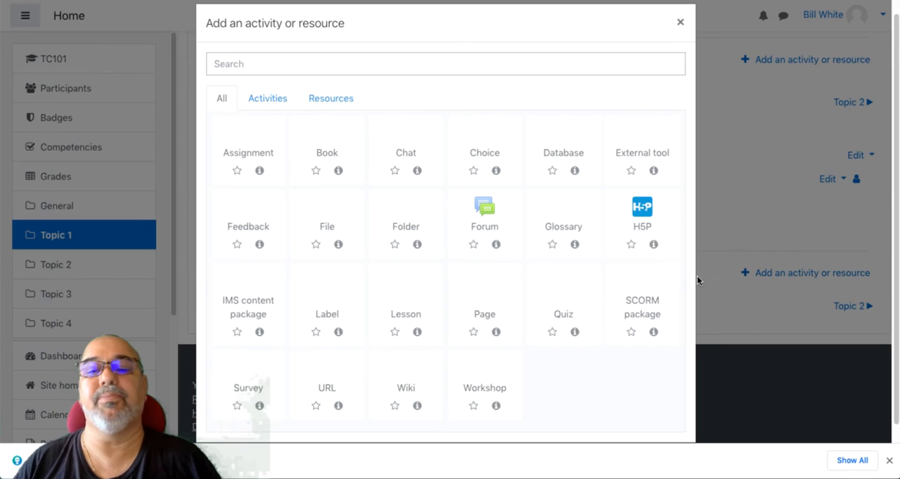
pyautogui.click(647, 214)
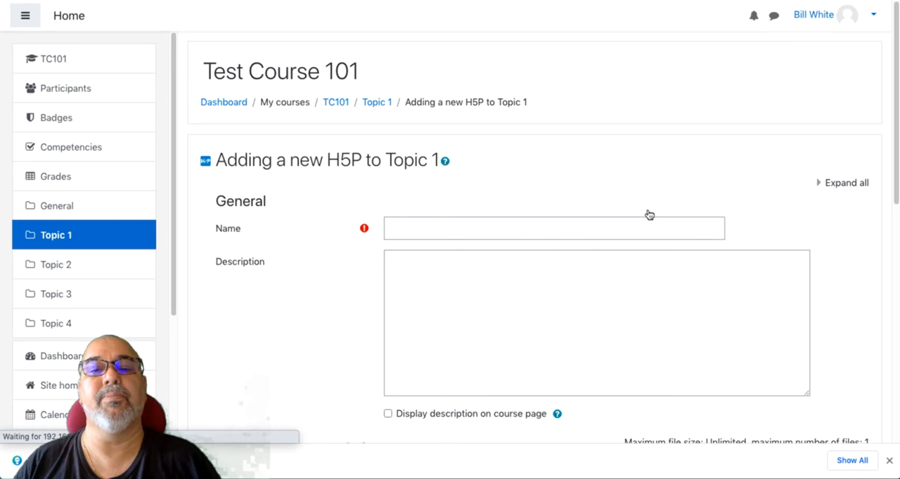
# - Name the new H5P activity "Banana Bread"
pyautogui.click(532, 229)
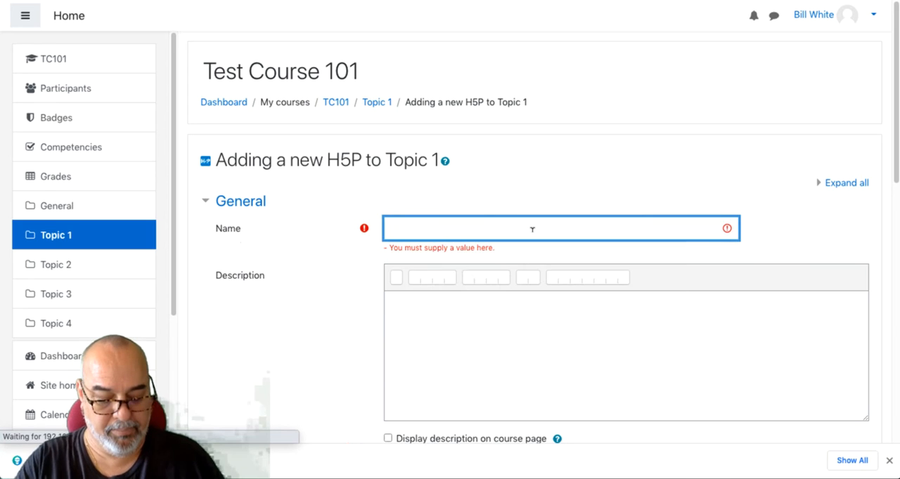
pyautogui.scroll(-4, 532, 229)
pyautogui.scroll(-2, 532, 230)
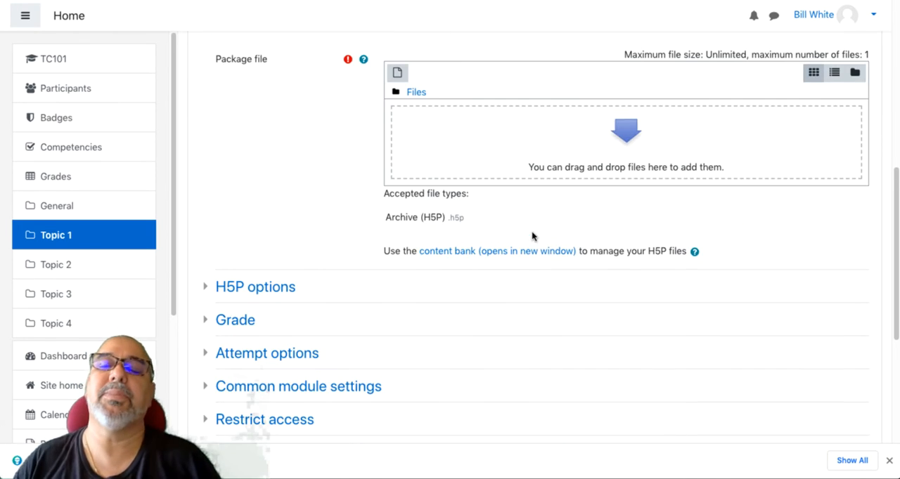
pyautogui.scroll(6, 532, 231)
pyautogui.click(468, 230)
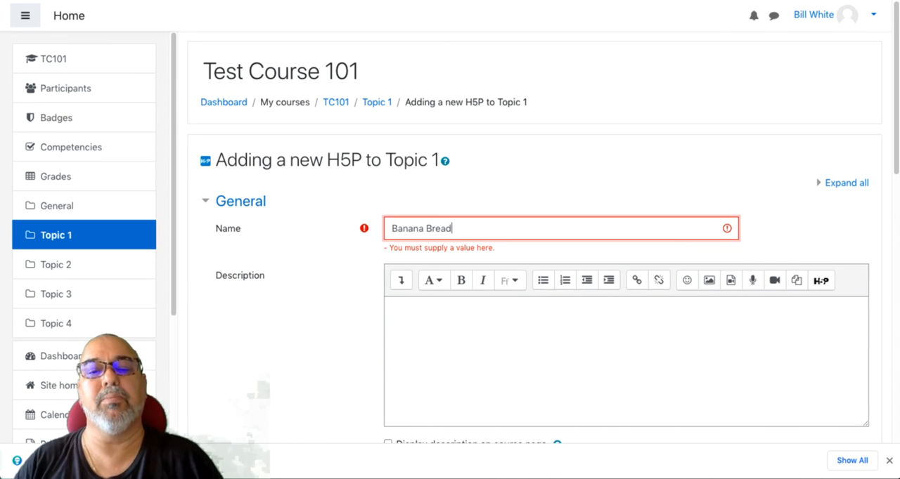
pyautogui.write('Banana Bread')
# - Enter the description "Please click the spots for information." and have it displayed on the course page
pyautogui.click(507, 310)
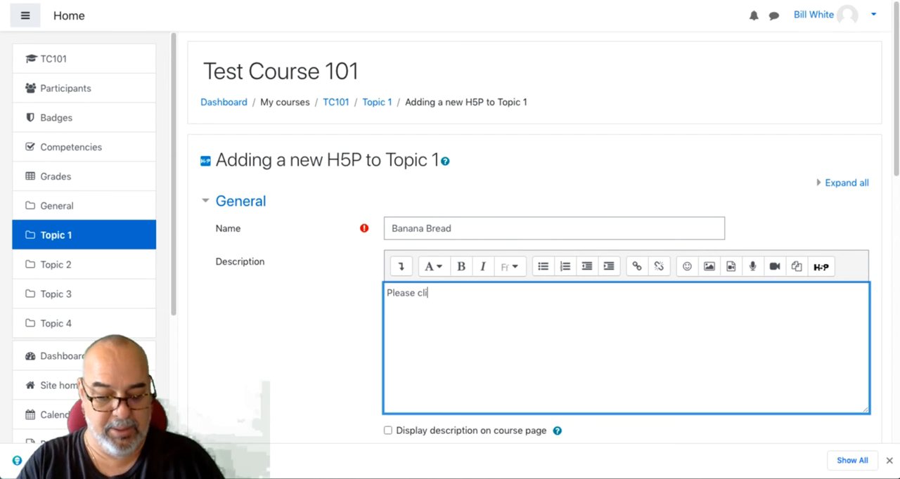
pyautogui.write('Please click the spots for information.')
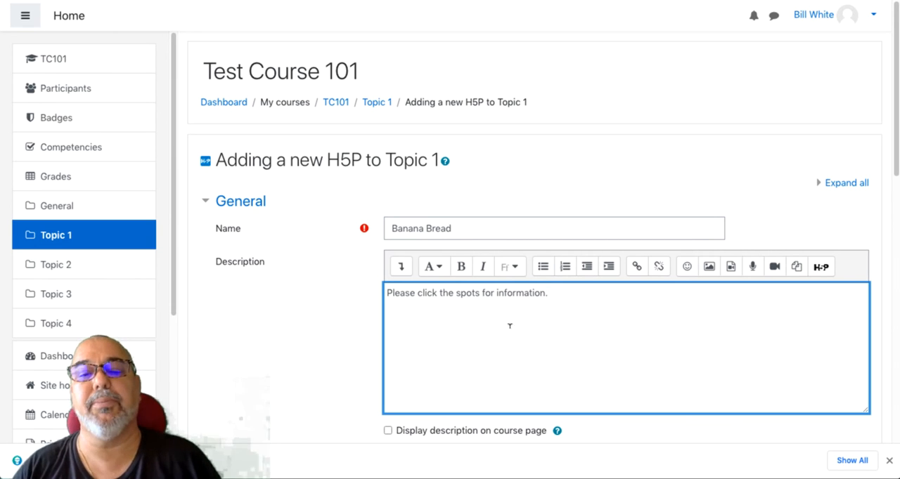
pyautogui.scroll(-5, 520, 334)
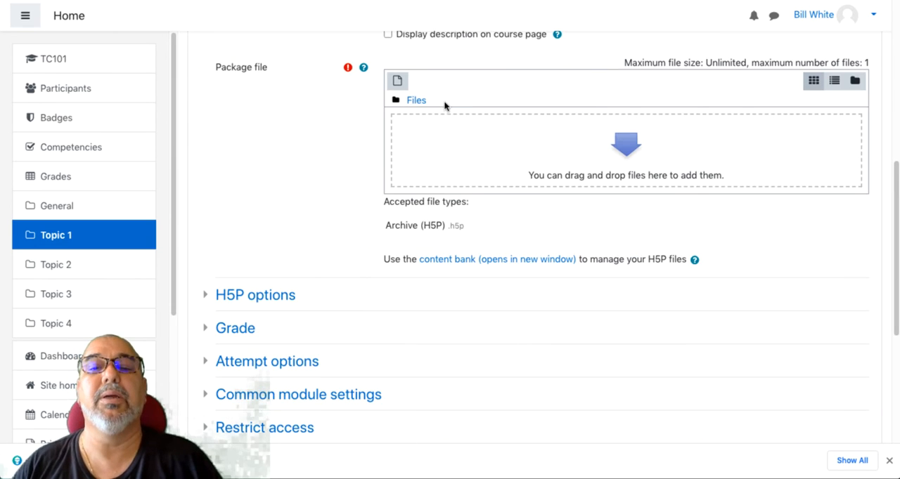
pyautogui.scroll(3, 446, 104)
pyautogui.click(387, 217)
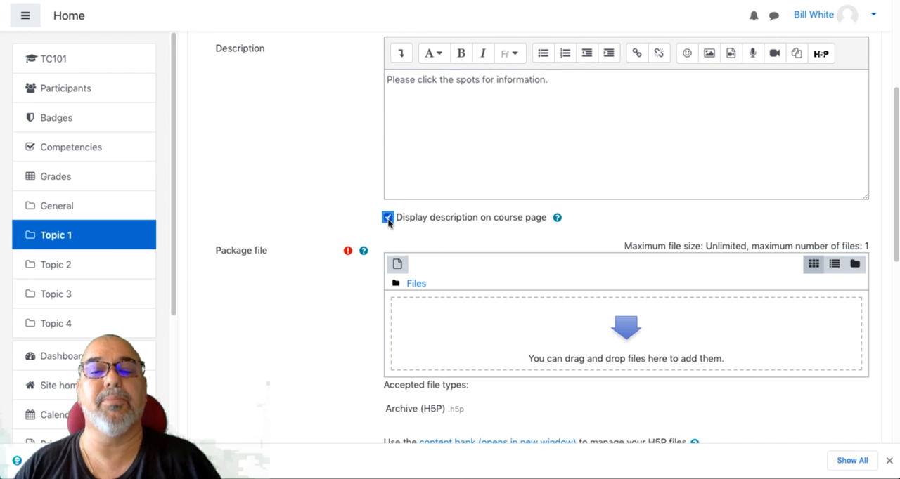
# - Add Easy Banana Bread from the content bank as the package file, linking to the file
pyautogui.click(648, 337)
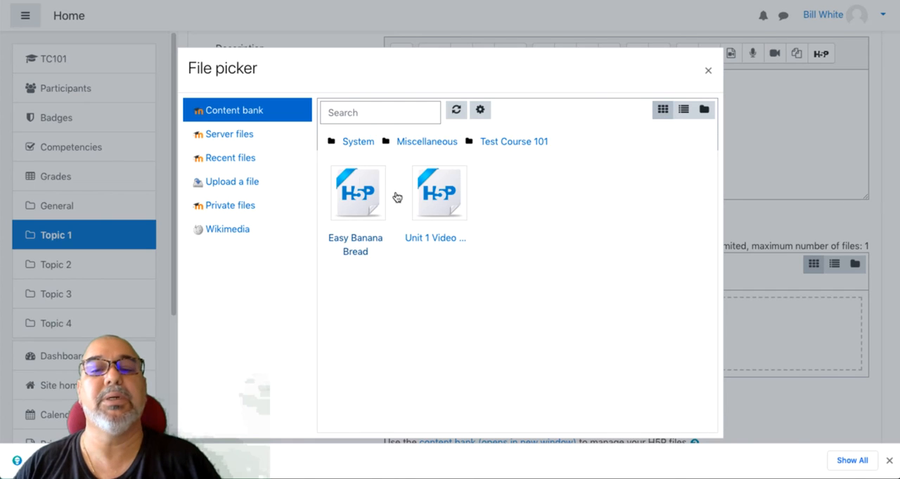
pyautogui.click(358, 196)
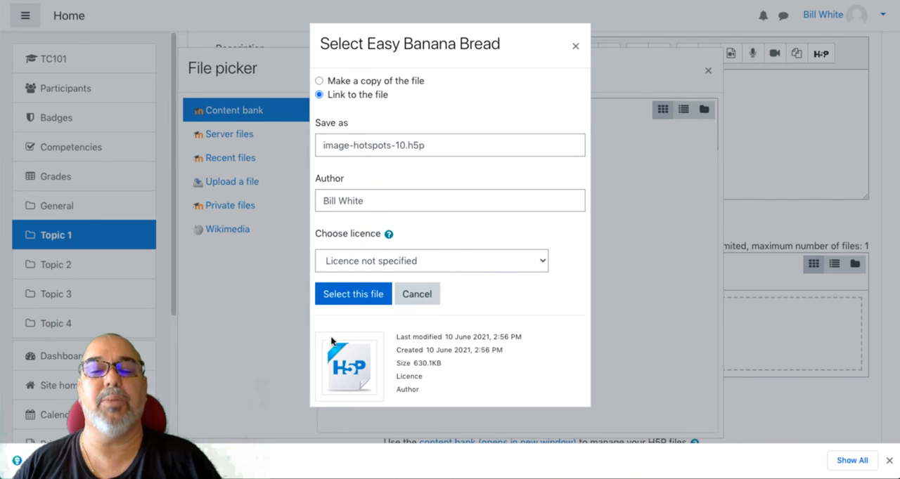
pyautogui.click(338, 300)
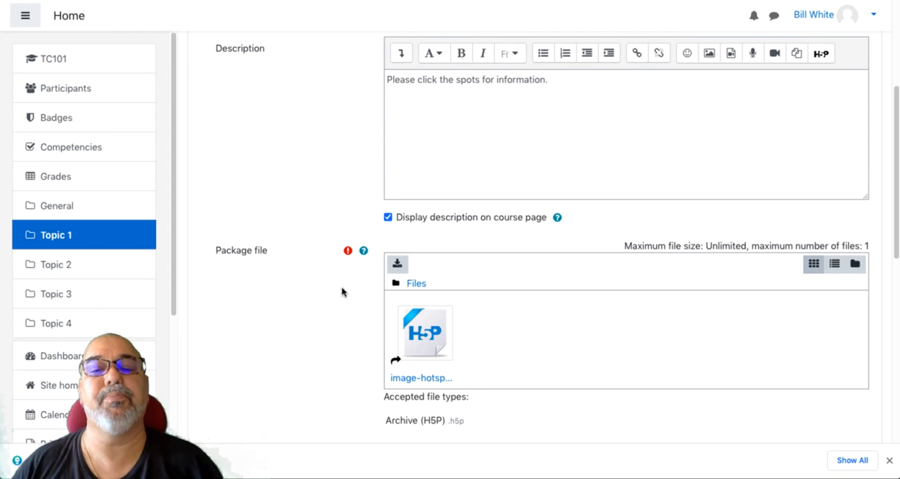
# - Enable Allow download, Embed button and Copyright button in the activity's H5P options
pyautogui.scroll(-10, 352, 296)
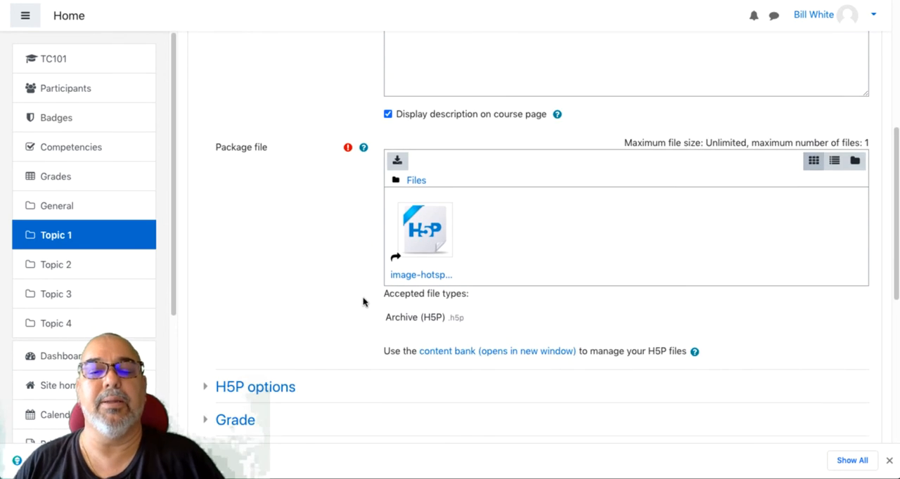
pyautogui.scroll(2, 281, 150)
pyautogui.click(276, 139)
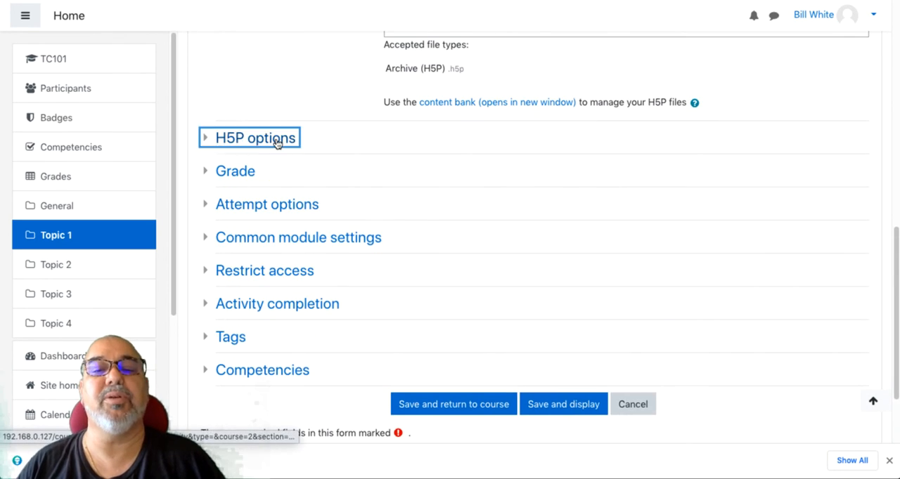
pyautogui.click(402, 191)
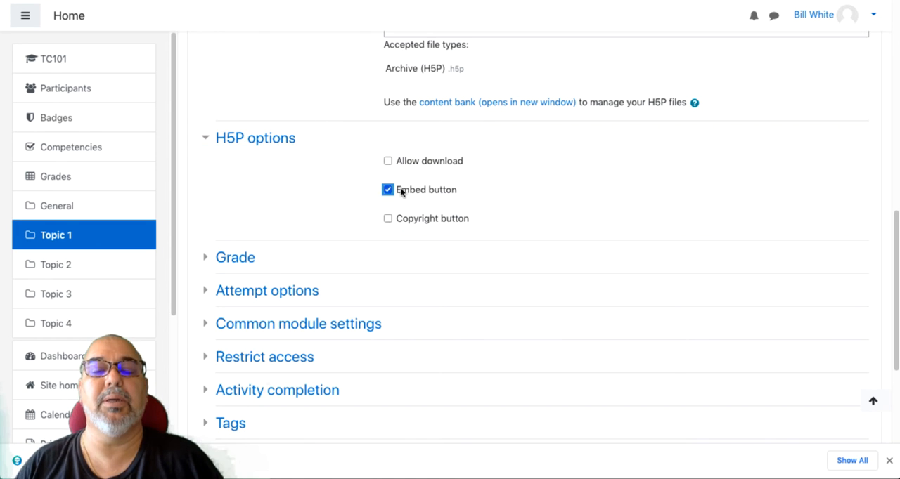
pyautogui.click(387, 220)
pyautogui.click(388, 161)
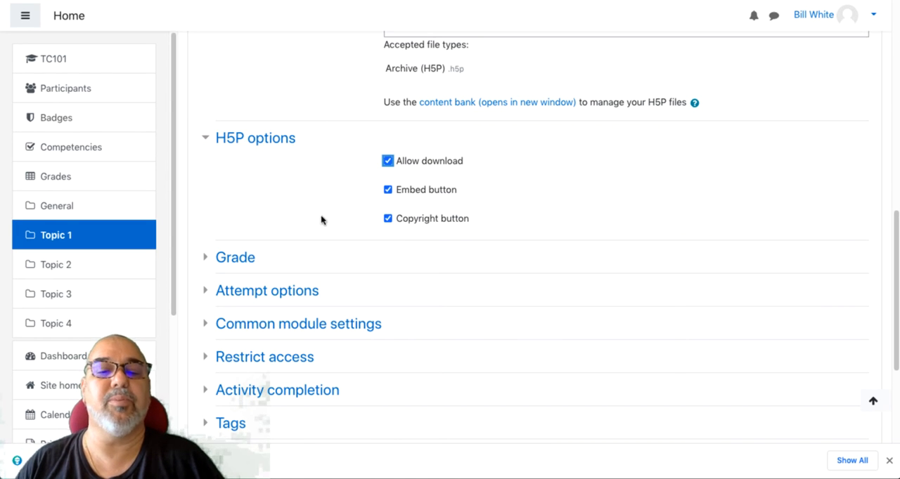
# - Set the activity's maximum grade to 1, then save and display the activity
pyautogui.click(239, 258)
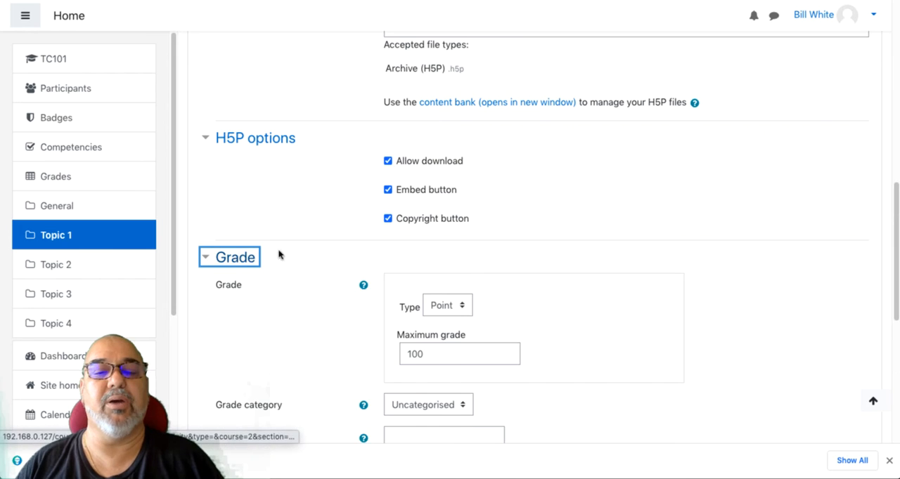
pyautogui.doubleClick(443, 353)
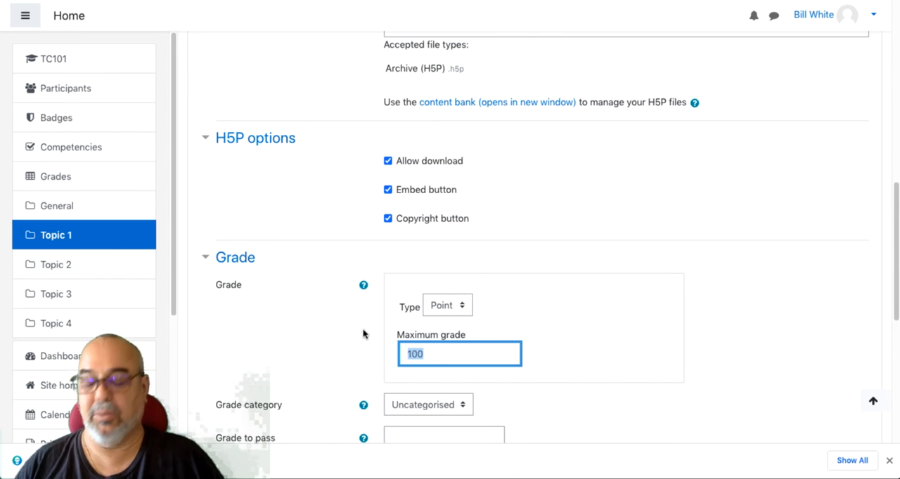
pyautogui.write('1')
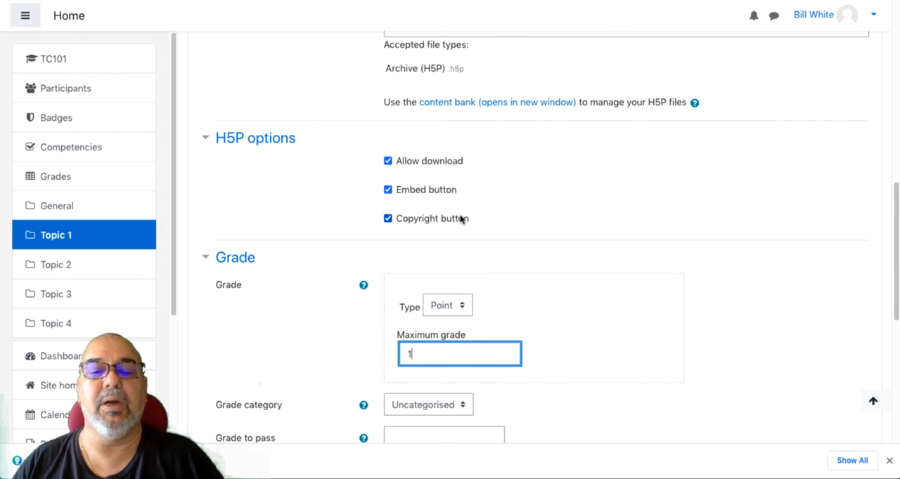
pyautogui.scroll(-2, 459, 218)
pyautogui.scroll(-4, 466, 225)
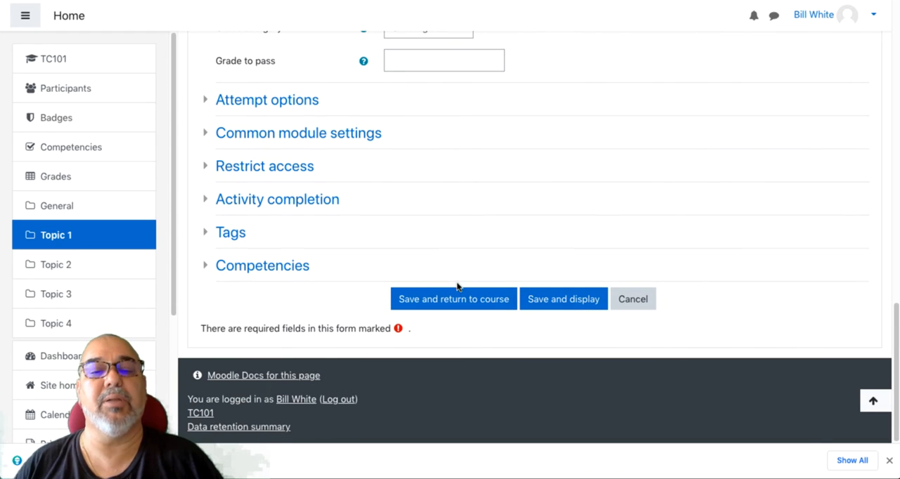
pyautogui.click(555, 298)
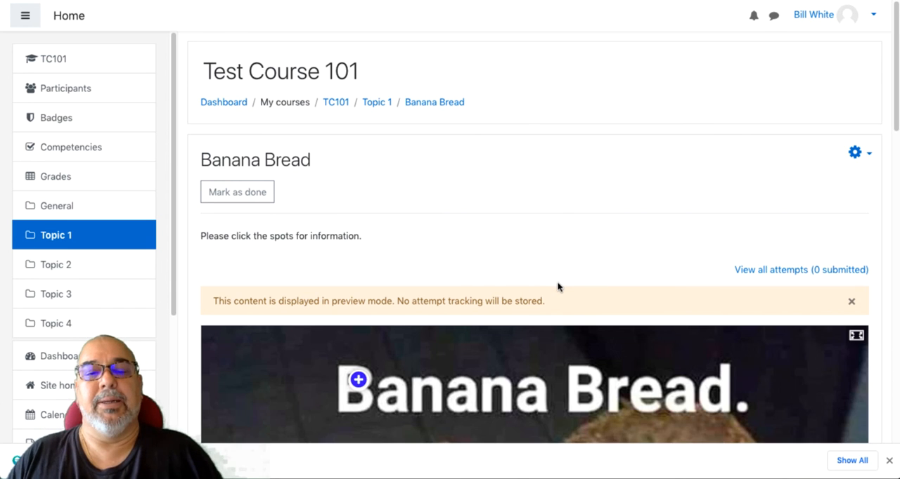
# - Test the Recipe and Alternative Recipes hotspots by opening and closing their popups in the activity
pyautogui.scroll(-3, 557, 287)
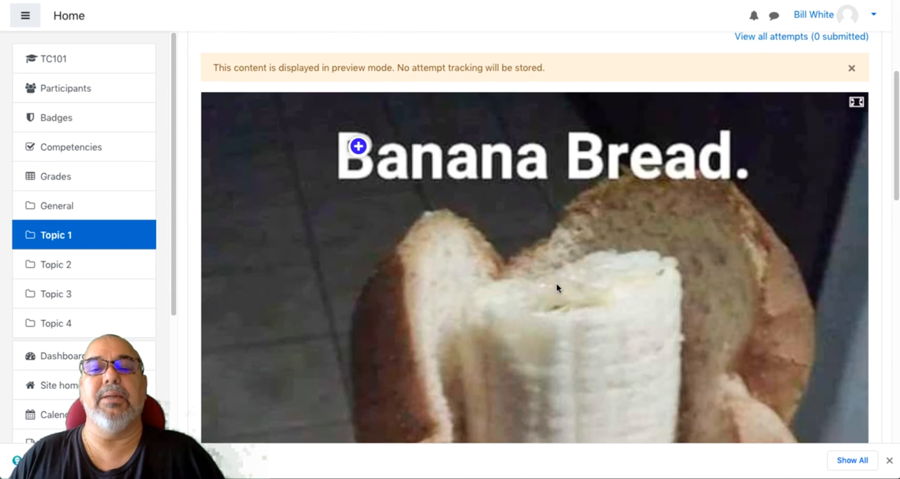
pyautogui.click(353, 150)
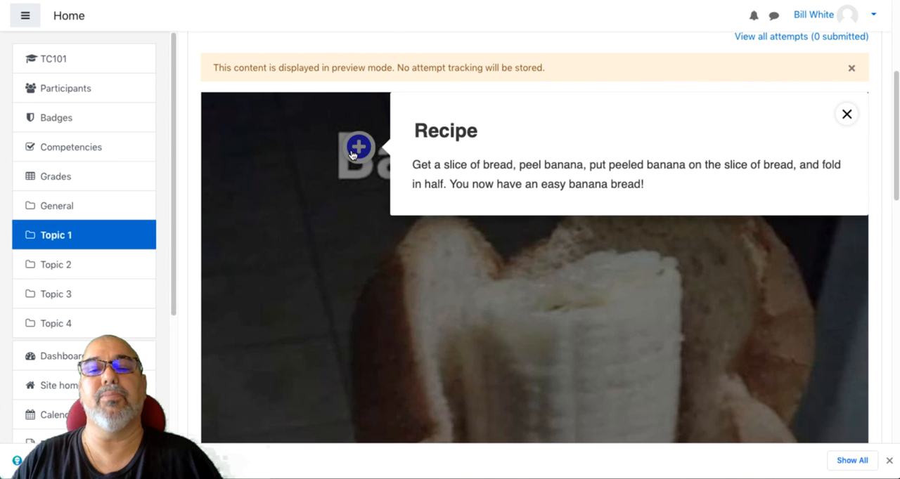
pyautogui.click(353, 153)
pyautogui.scroll(-5, 389, 155)
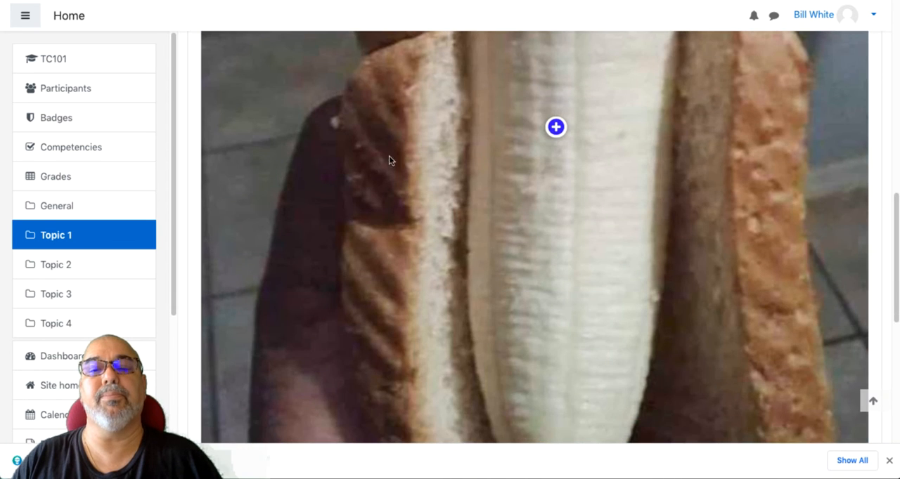
pyautogui.click(554, 129)
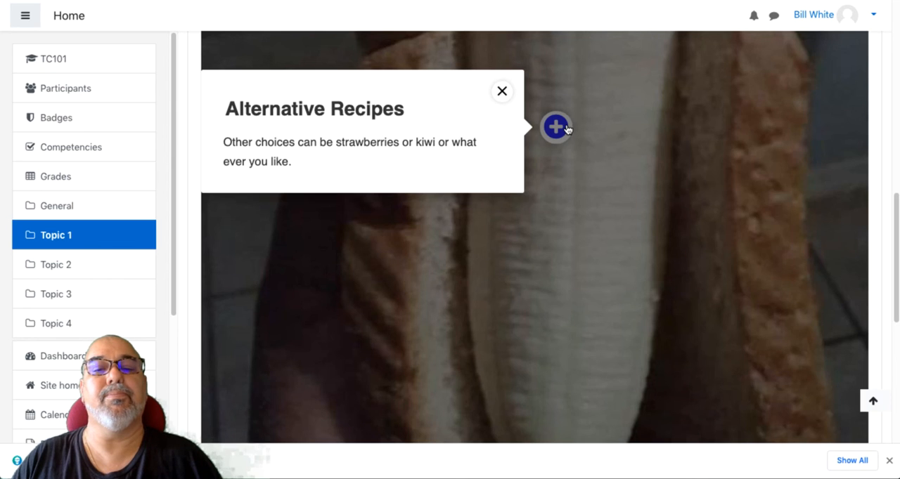
pyautogui.click(566, 129)
# - Test the Follow Me hotspot and its recipe link, close the popup and return to the activity's beginning
pyautogui.scroll(-5, 563, 137)
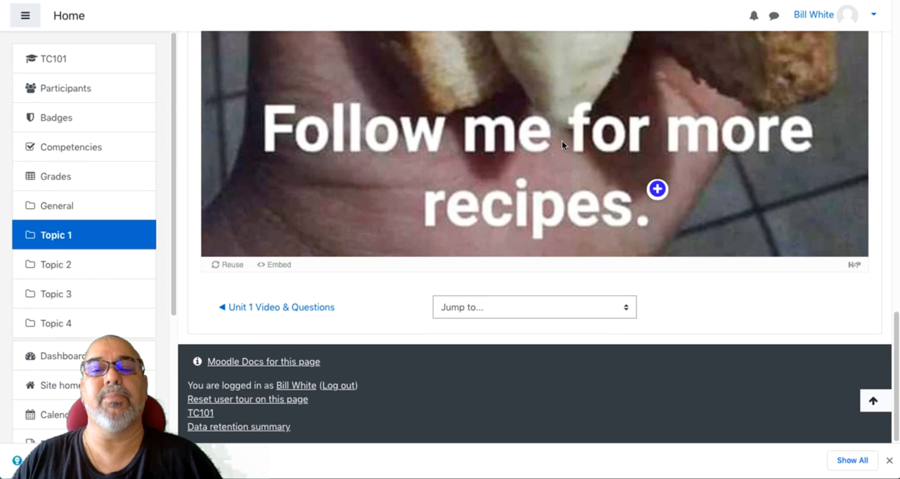
pyautogui.click(657, 191)
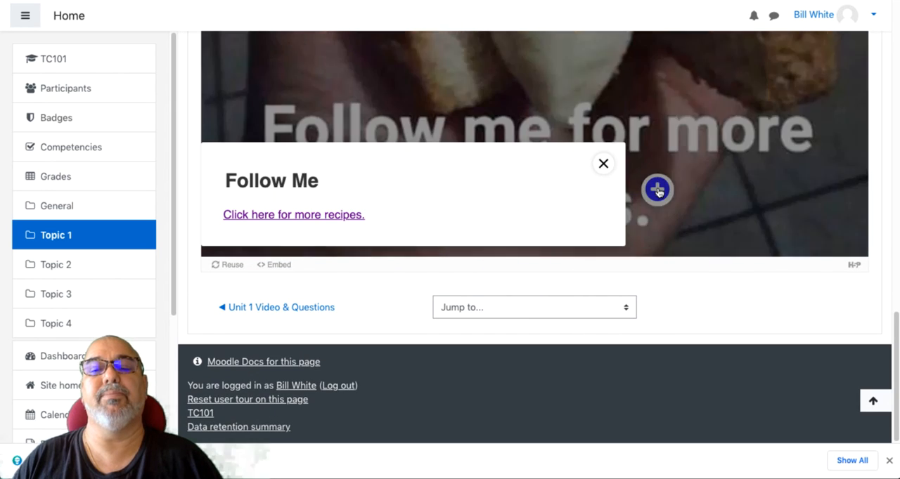
pyautogui.click(318, 216)
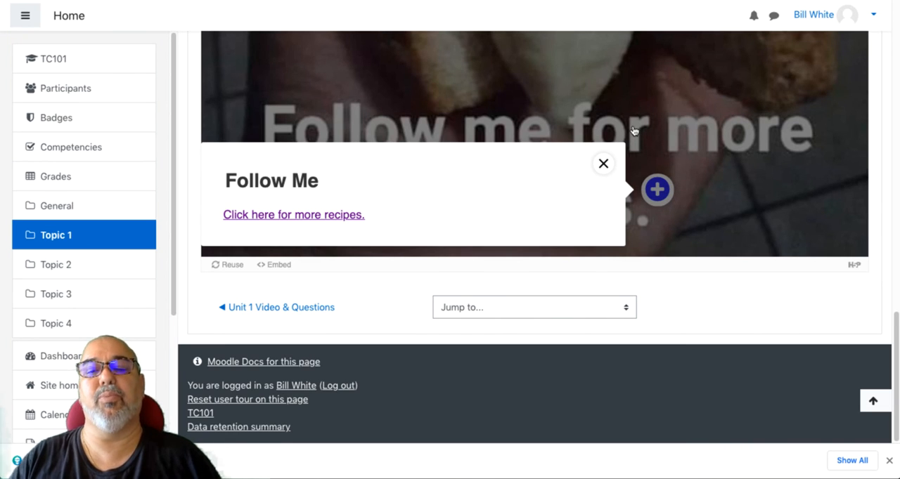
pyautogui.click(602, 164)
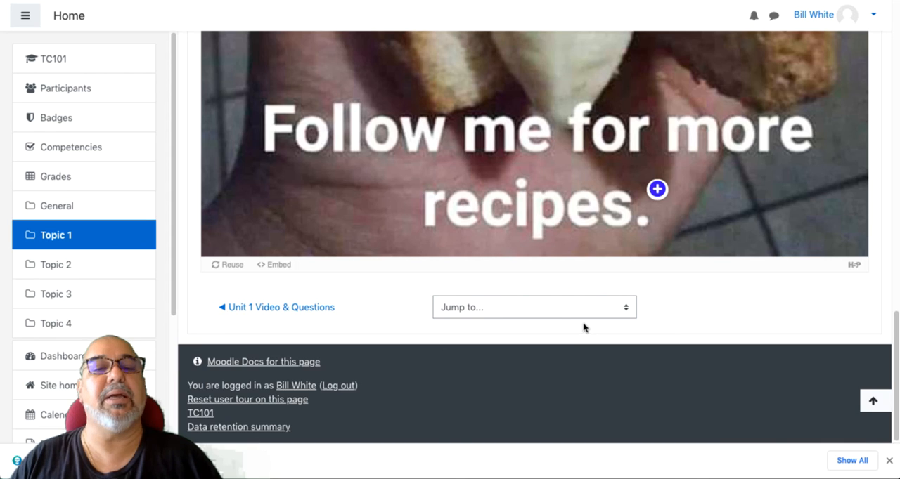
pyautogui.scroll(10, 582, 322)
pyautogui.scroll(3, 583, 322)
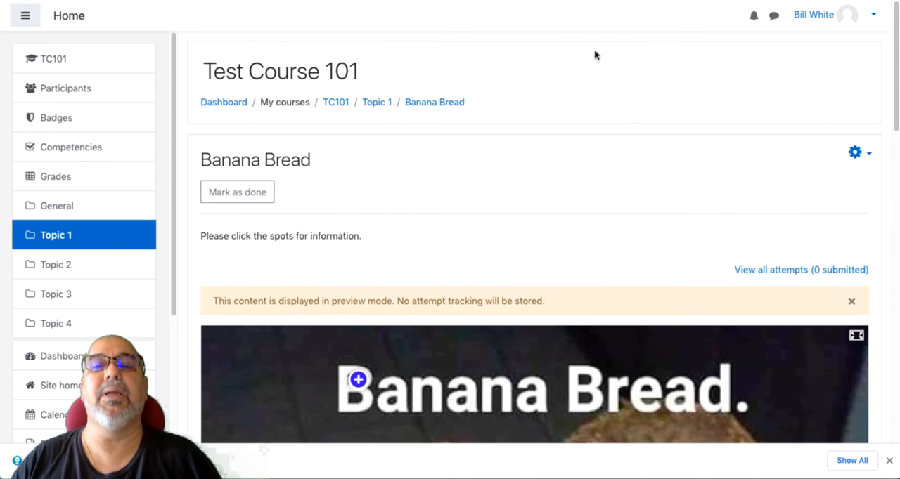